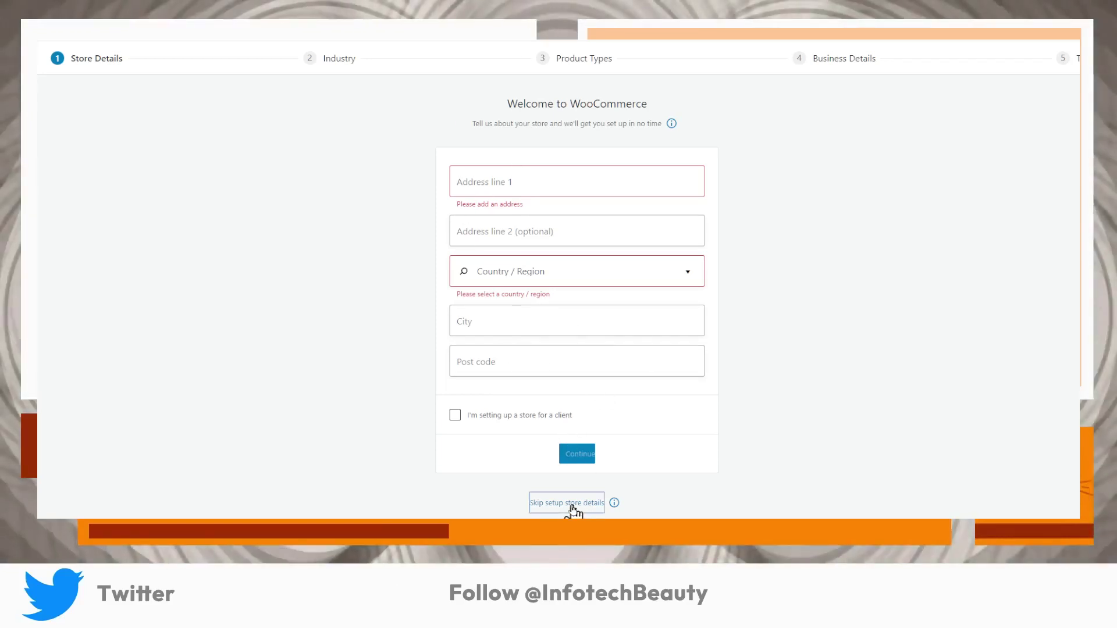
- Skip the WooCommerce store details setup, decline usage tracking and dismiss the welcome dialog
left_click(567, 503)
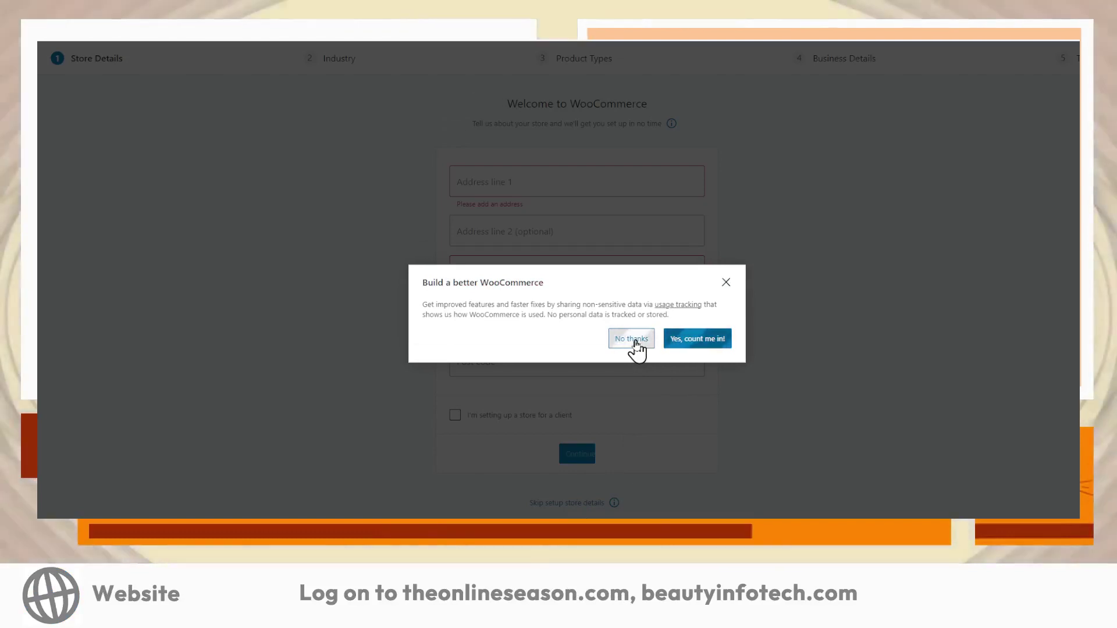
left_click(632, 340)
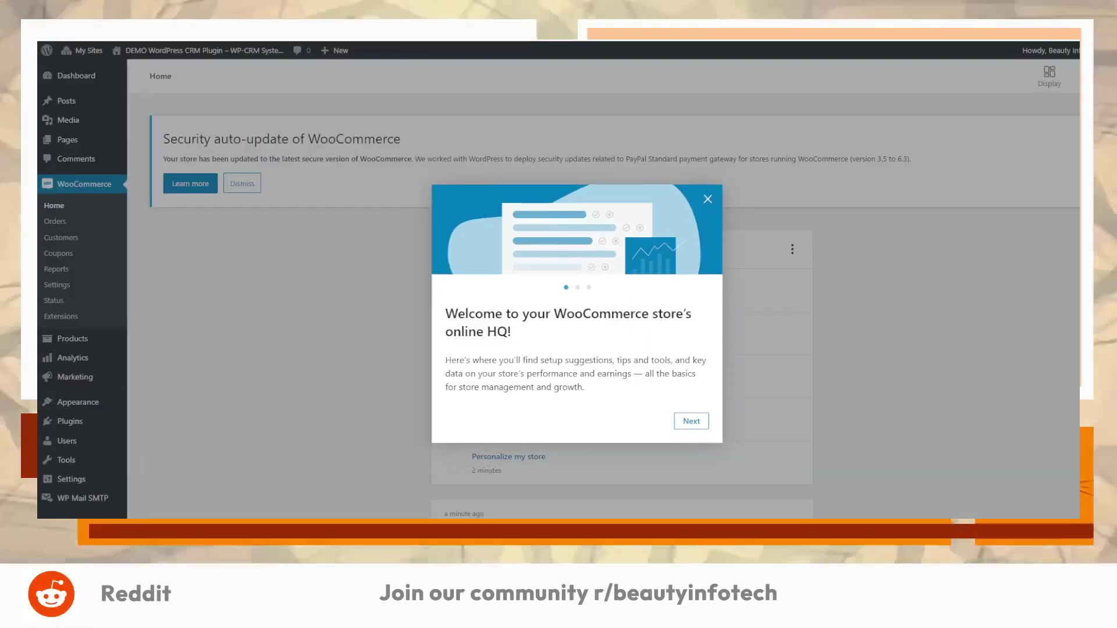
left_click(706, 200)
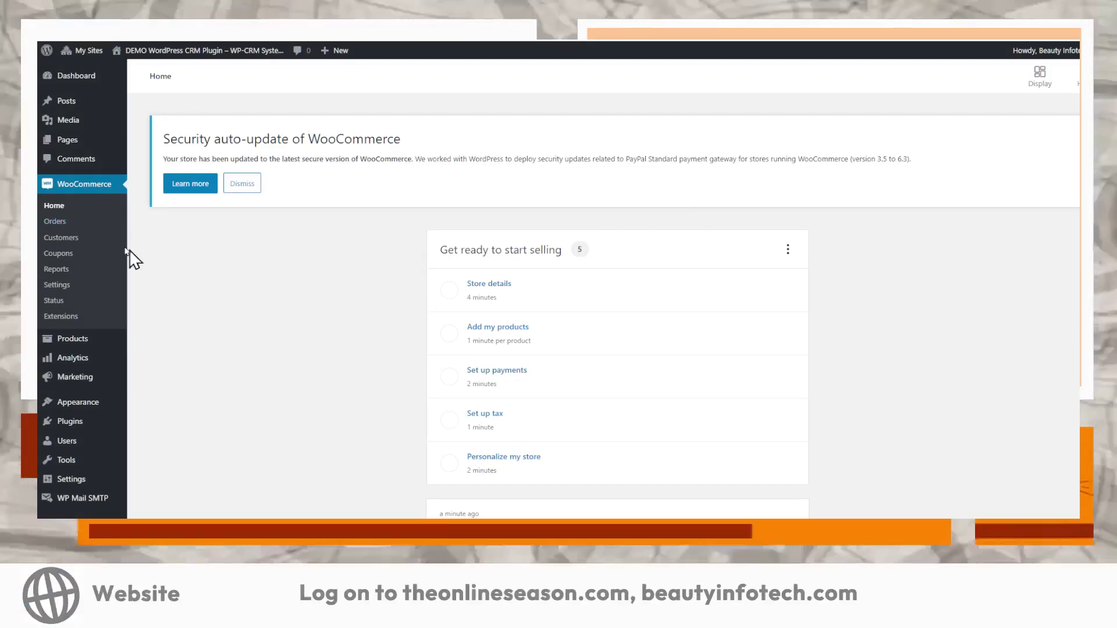
- Look through the WooCommerce home page's setup tasks and suggestion cards
scroll(232, 249, "down", 4)
scroll(268, 265, "up", 4)
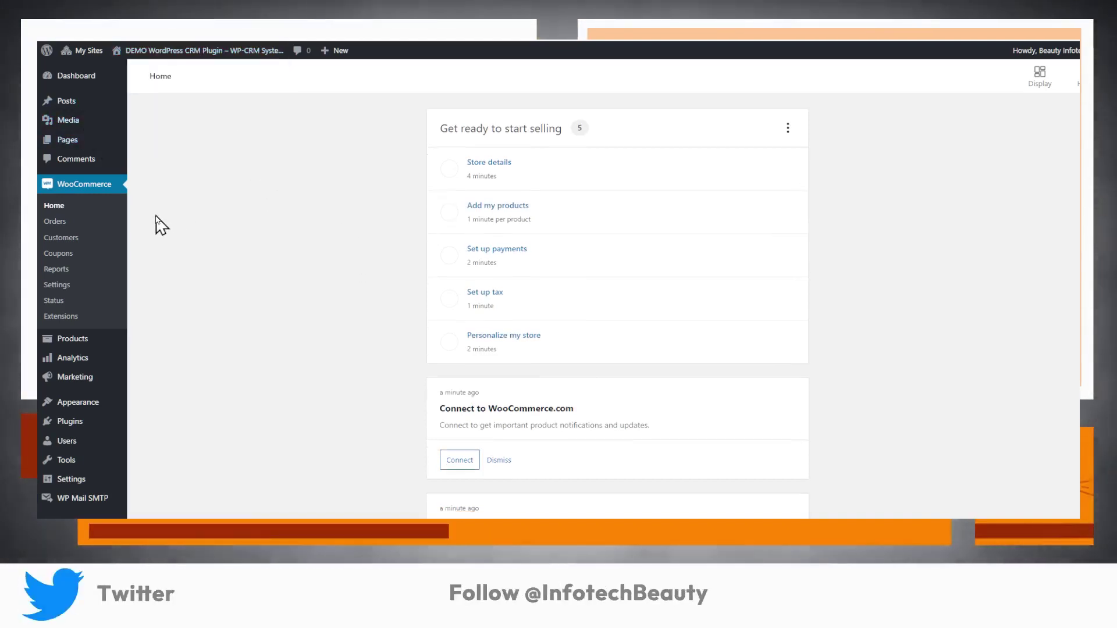
scroll(157, 224, "down", 2)
scroll(93, 314, "down", 2)
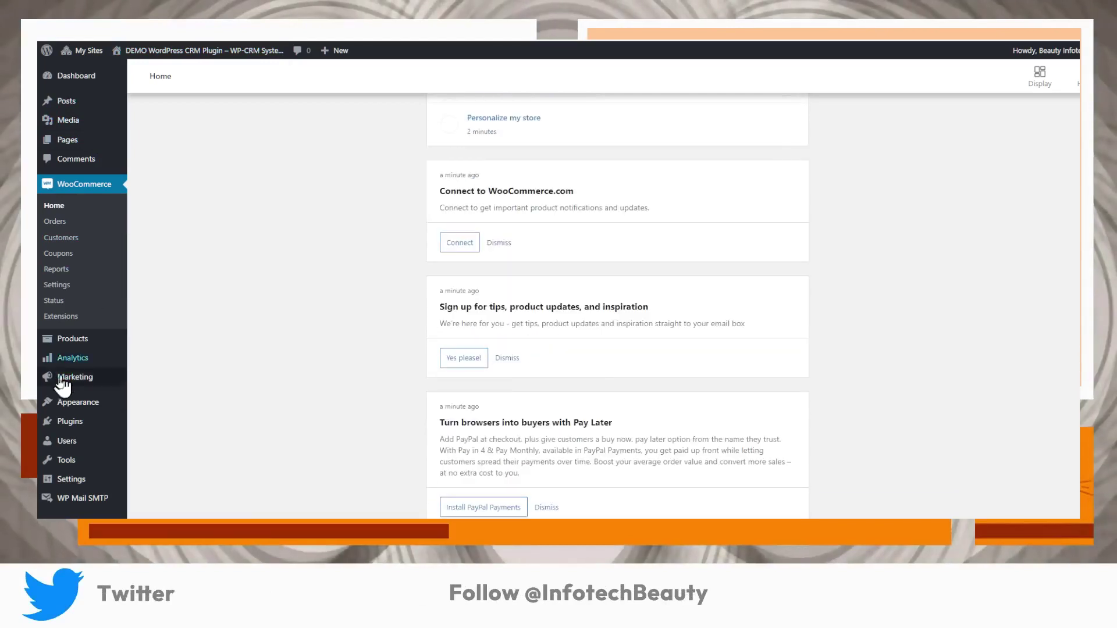
mouse_move(75, 408)
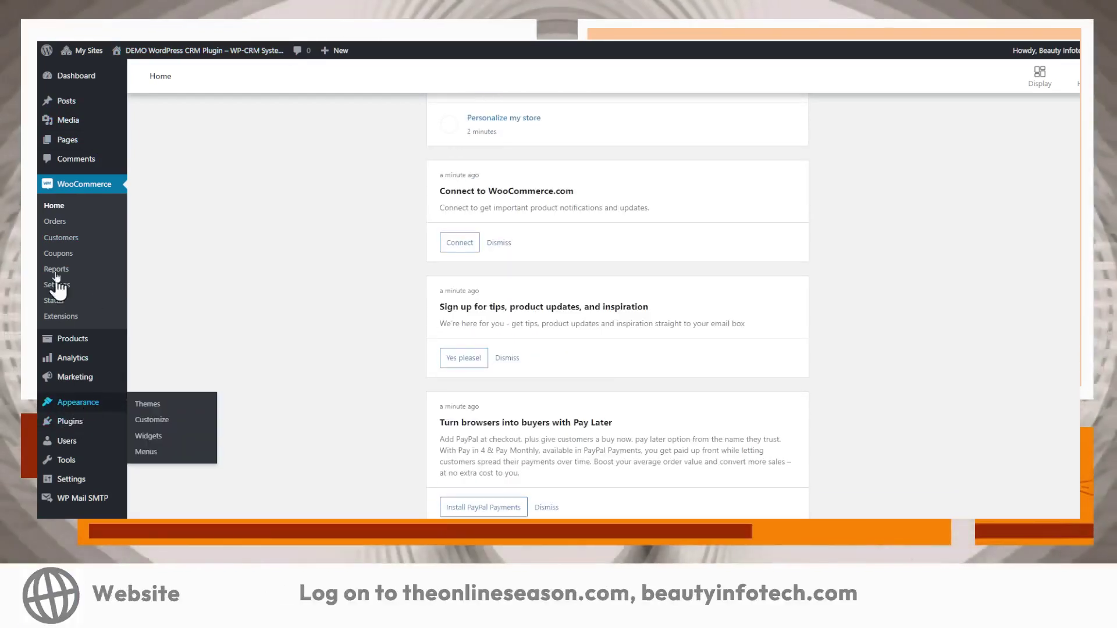
scroll(93, 233, "up", 2)
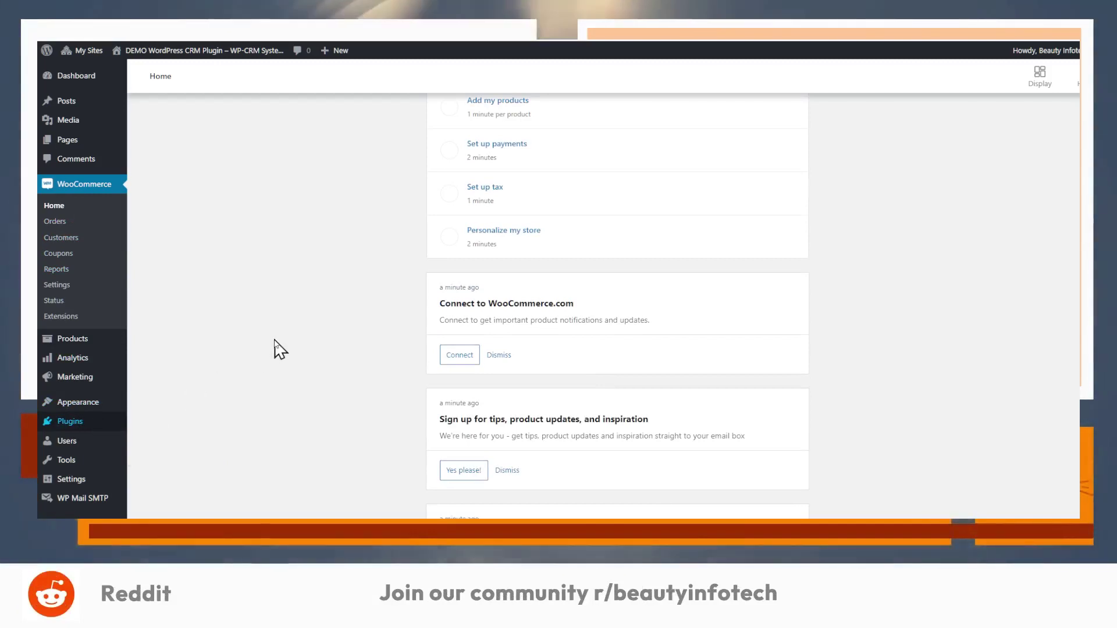
- Examine the installed plugins list, including WooCommerce and the WP-CRM System add-ons
scroll(430, 250, "down", 3)
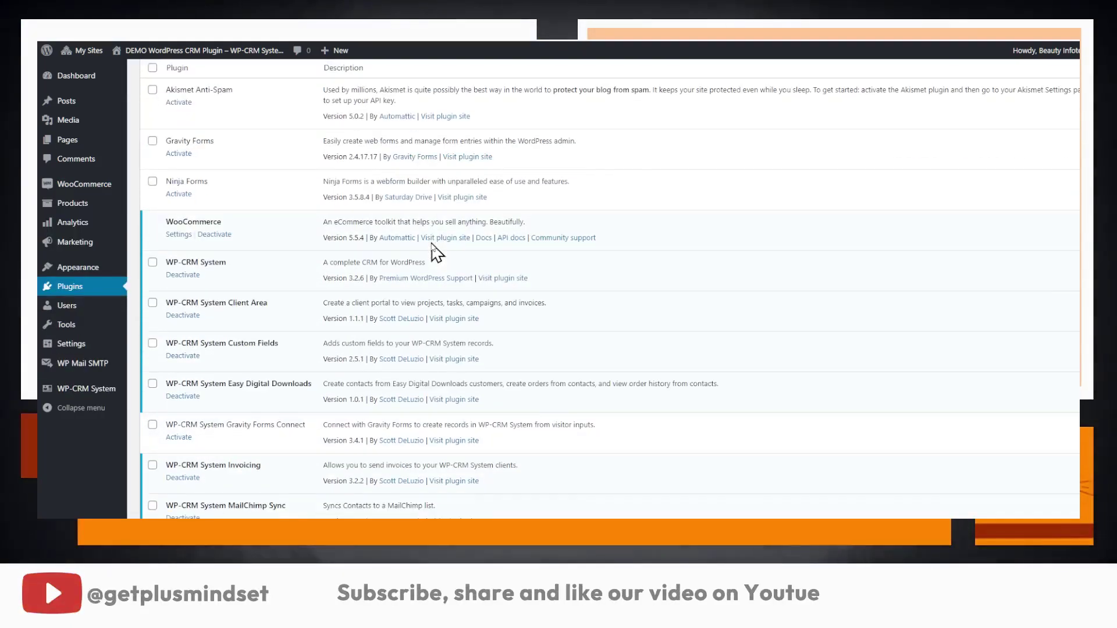
scroll(437, 253, "down", 1)
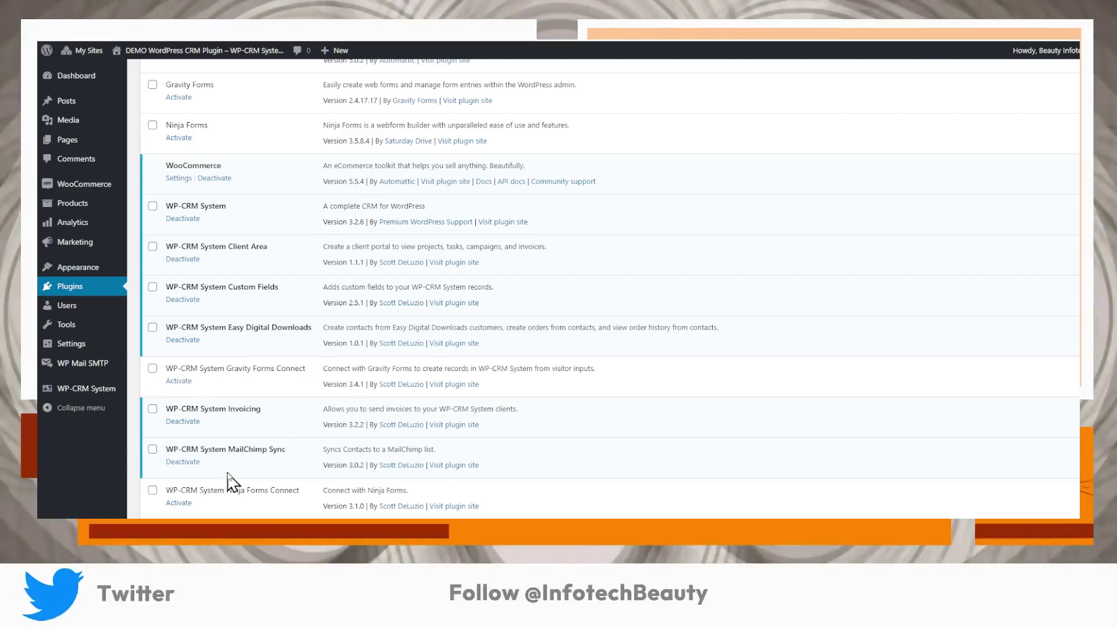
scroll(302, 466, "down", 2)
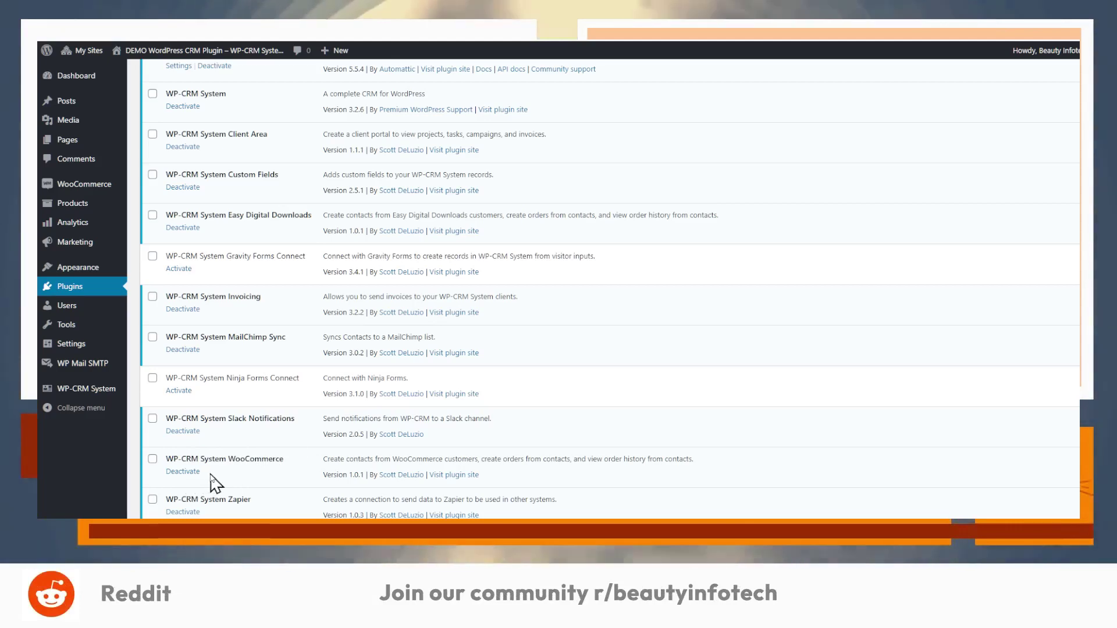
scroll(216, 482, "down", 1)
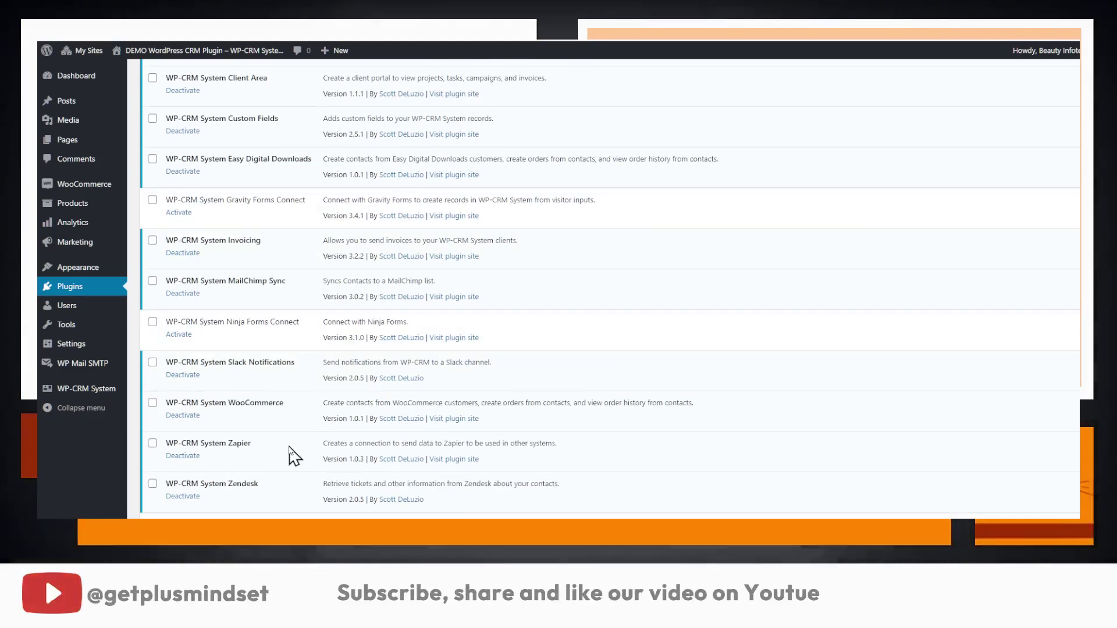
scroll(294, 455, "down", 1)
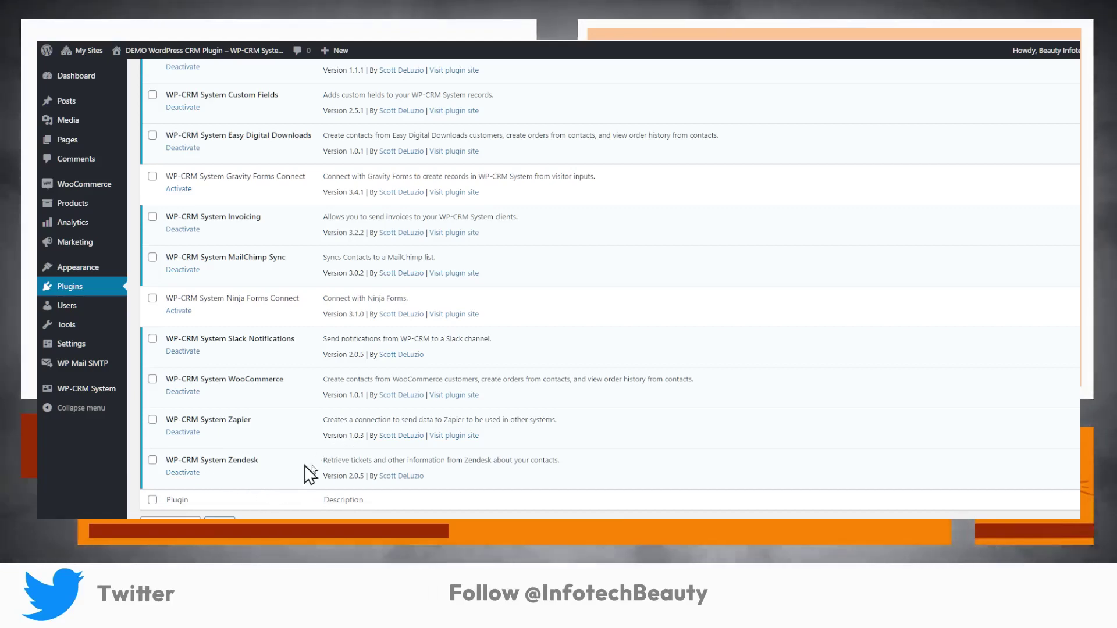
scroll(324, 463, "up", 4)
scroll(324, 461, "up", 3)
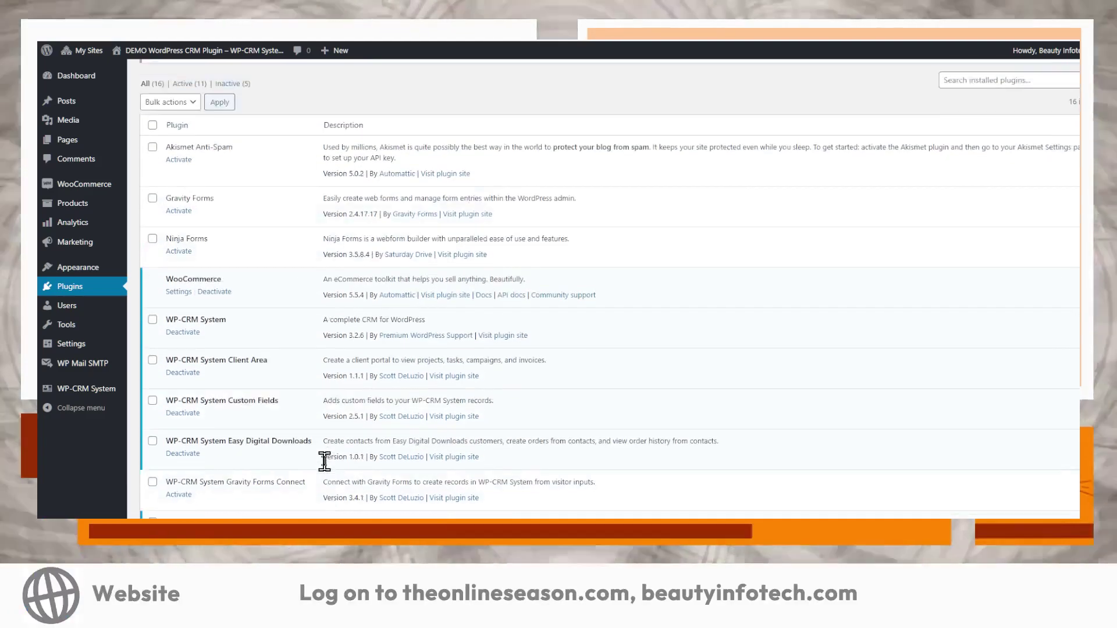
scroll(279, 428, "down", 3)
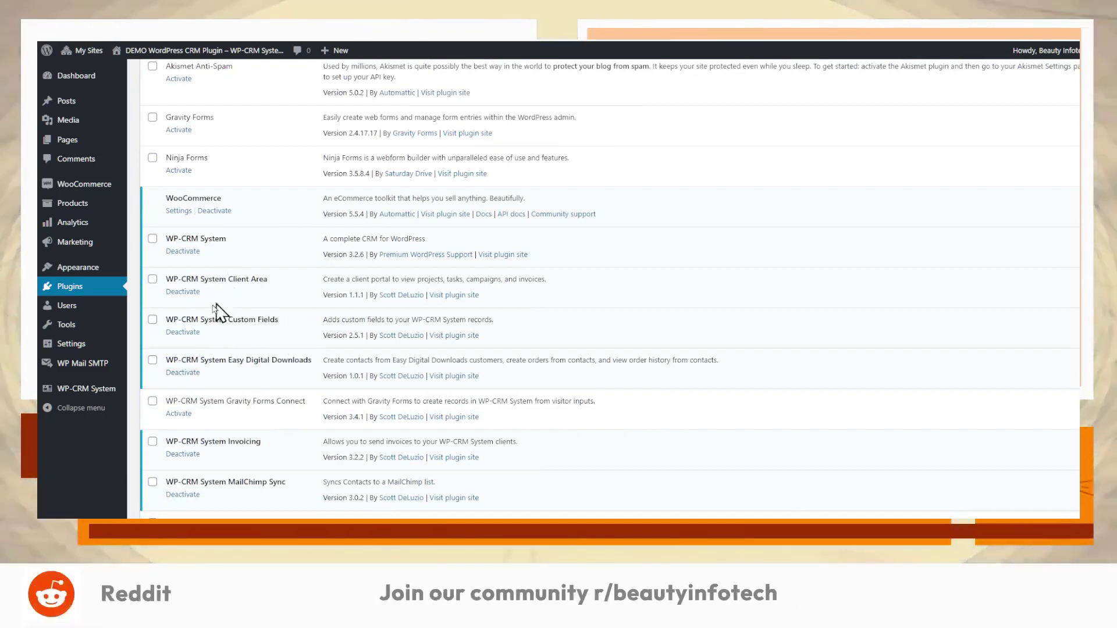
scroll(233, 303, "up", 1)
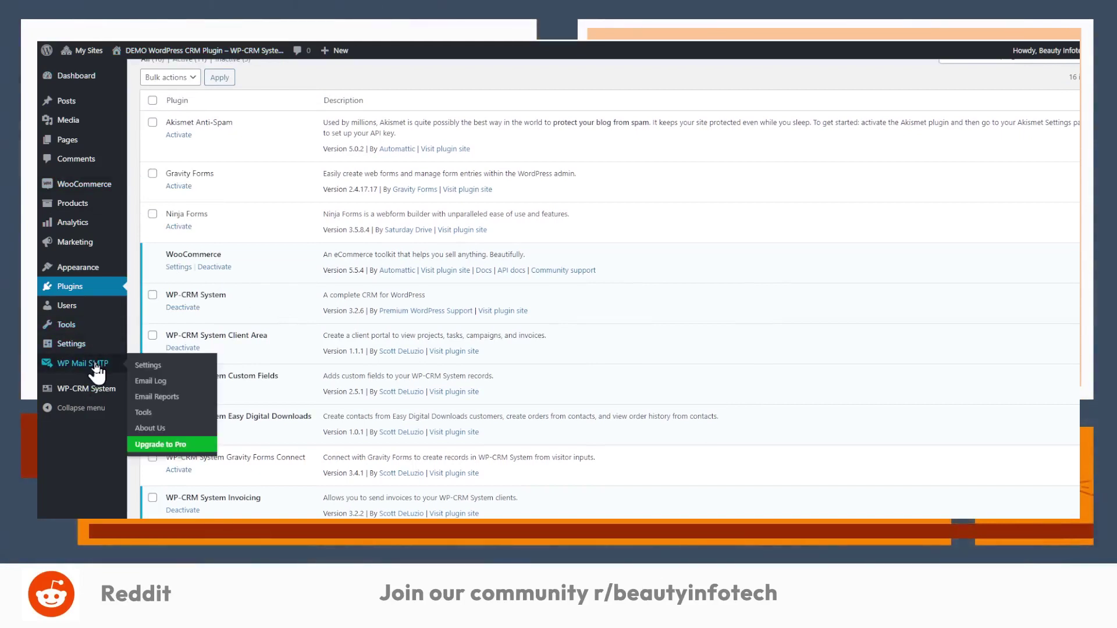
- Open a new contact form in WP-CRM System and examine its fields, additional information editor and lower sections
mouse_move(96, 389)
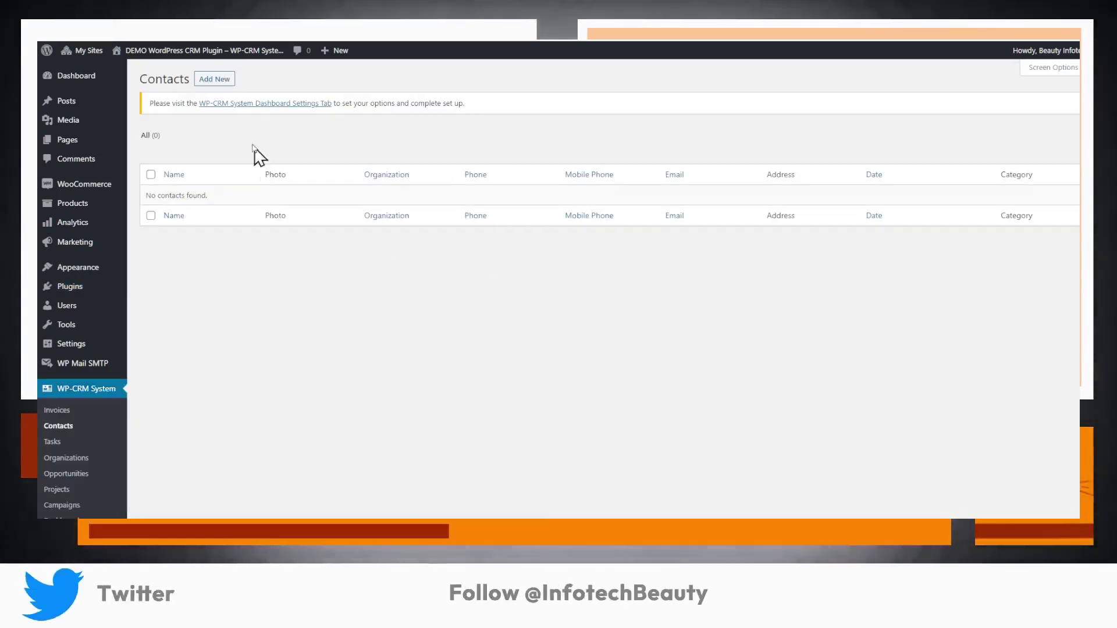
mouse_move(221, 76)
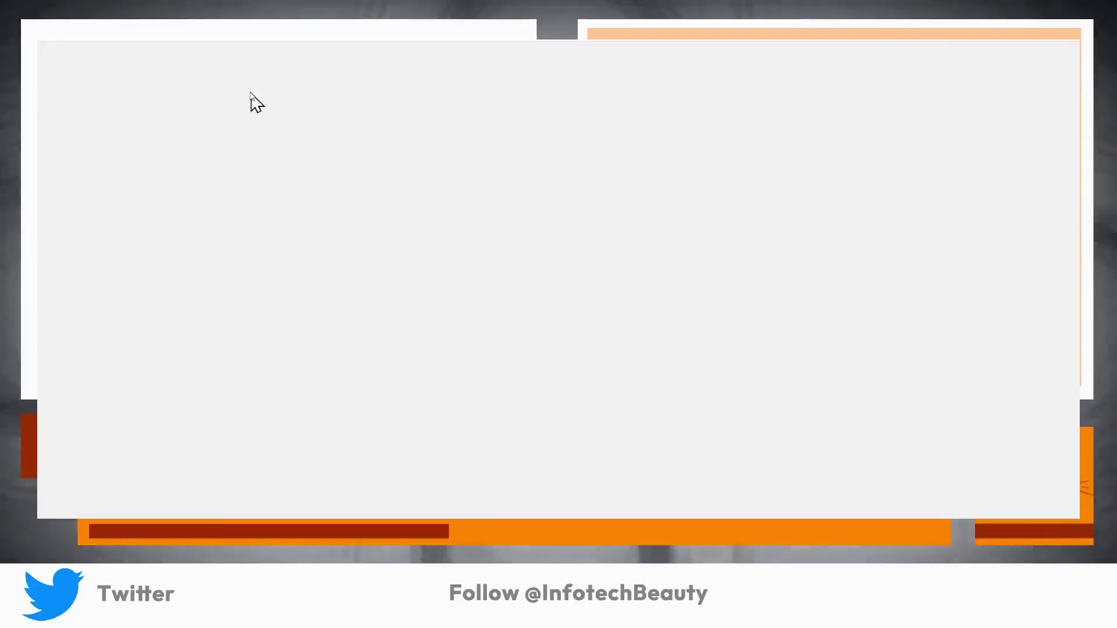
left_click(256, 104)
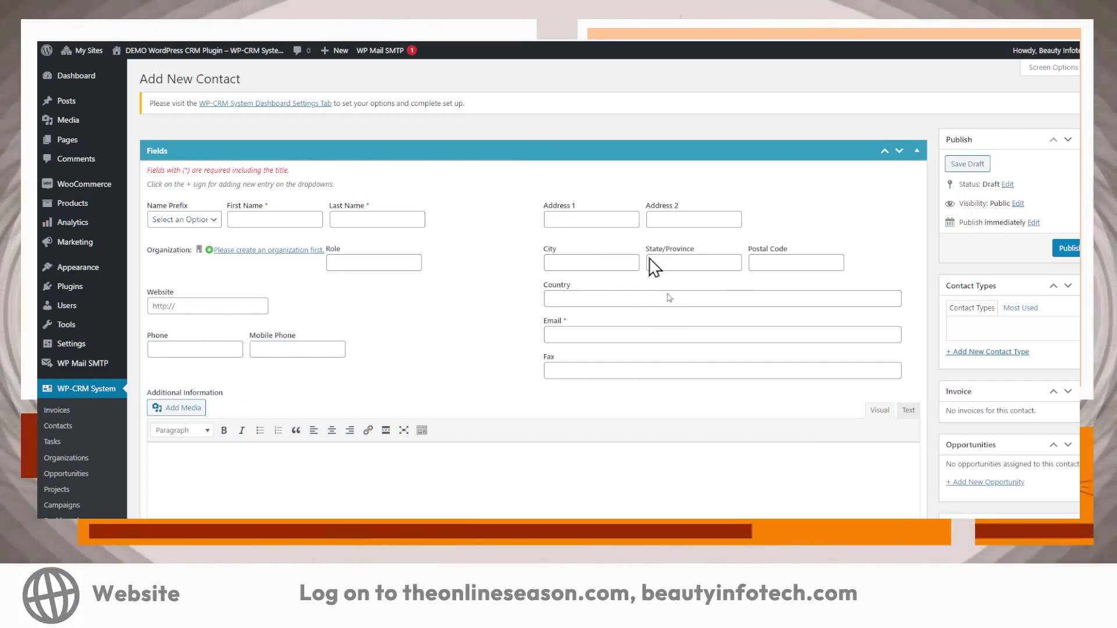
scroll(638, 400, "down", 3)
left_click(461, 370)
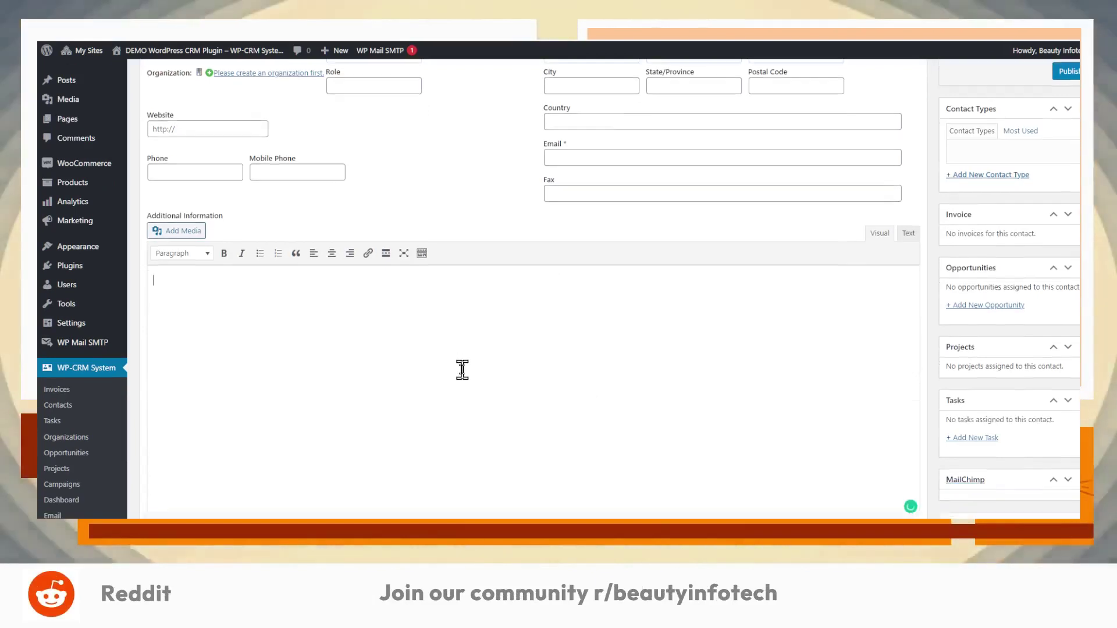
scroll(418, 319, "down", 2)
scroll(444, 336, "down", 1)
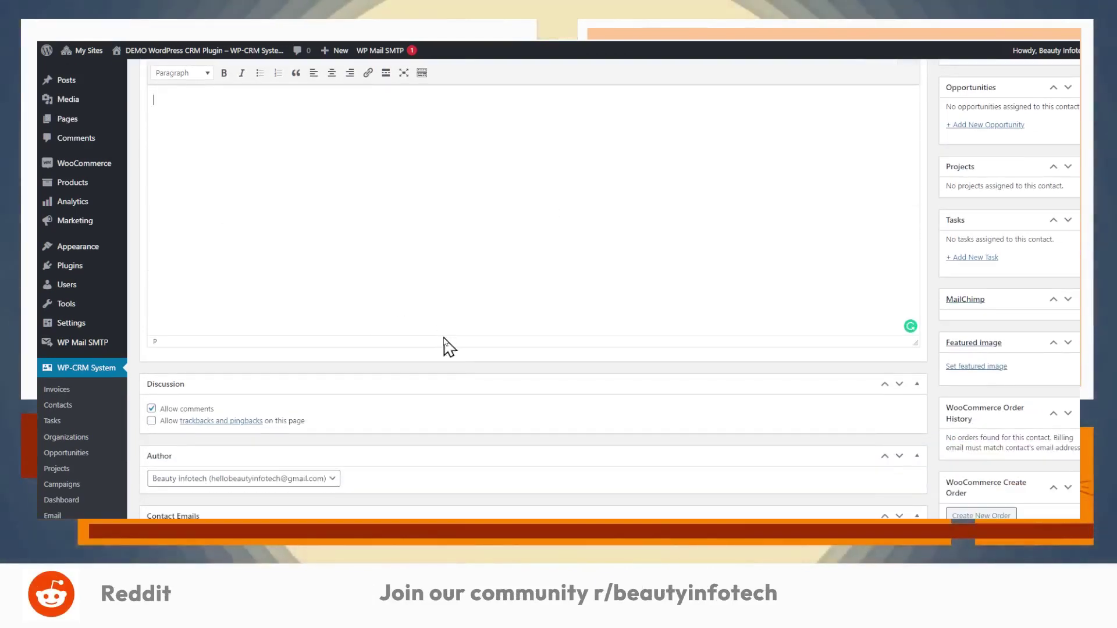
scroll(448, 337, "up", 6)
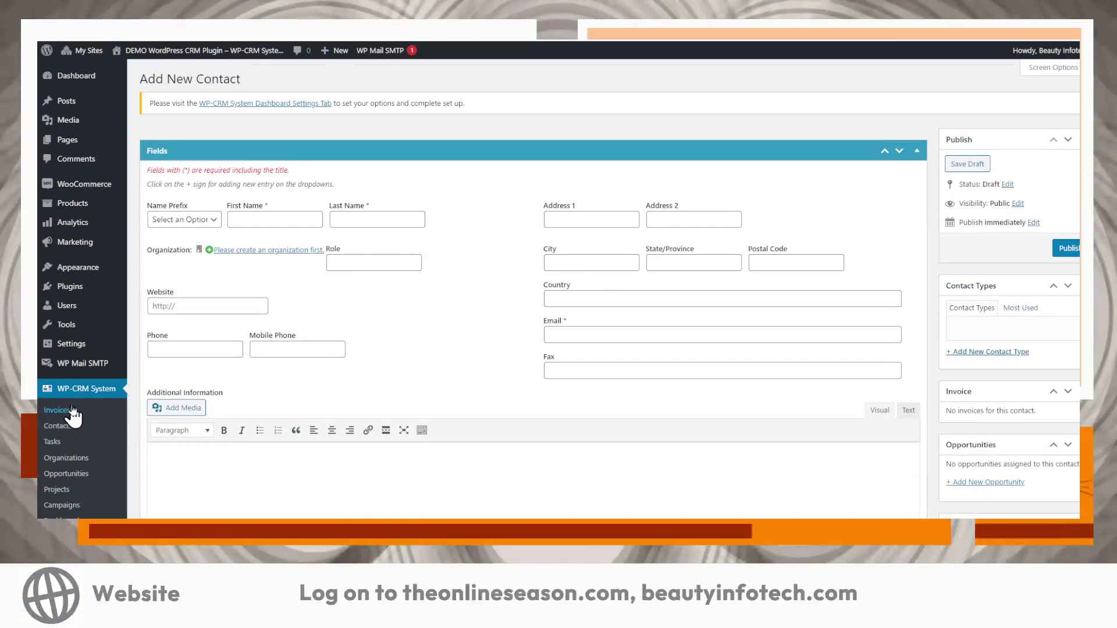
- Open a new invoice form in WP-CRM System and examine its fields and payment status options
left_click(71, 412)
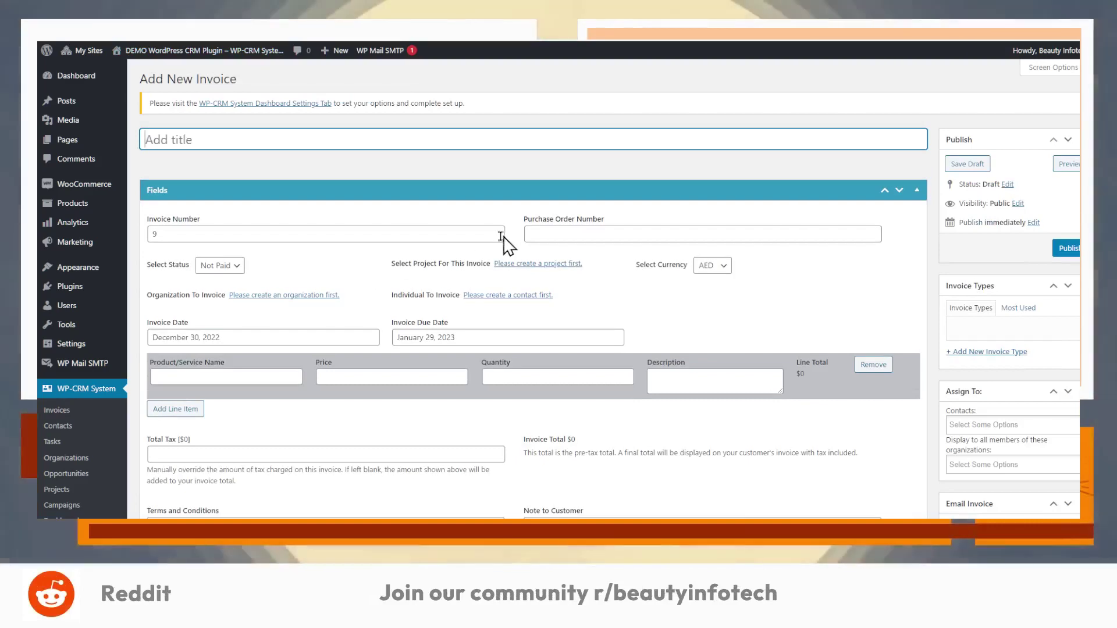
scroll(410, 299, "down", 2)
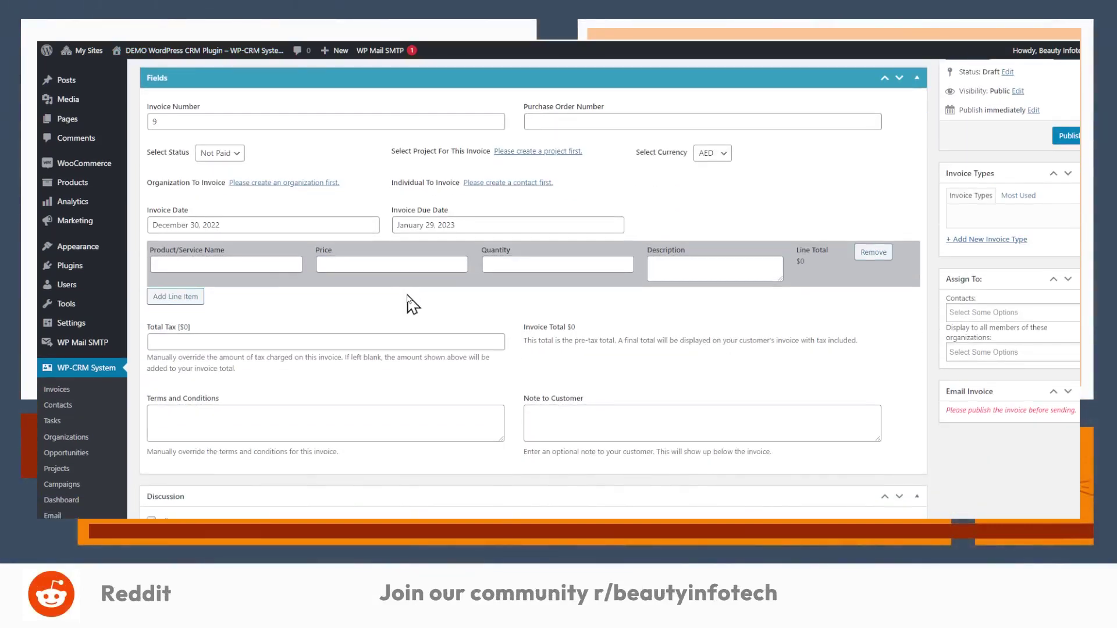
scroll(410, 299, "up", 1)
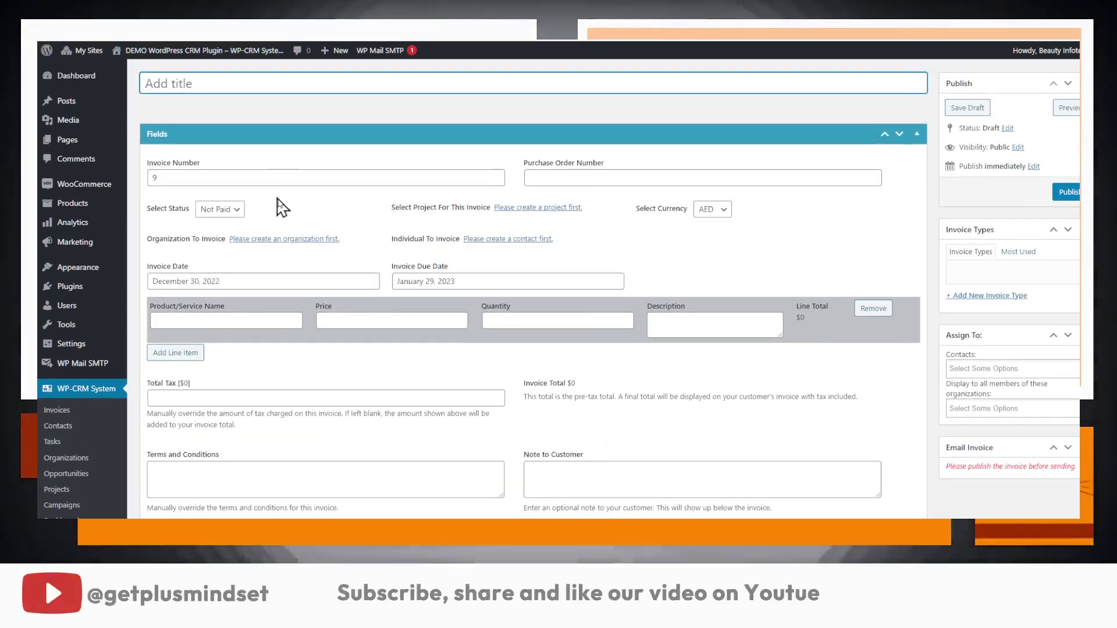
scroll(280, 199, "up", 1)
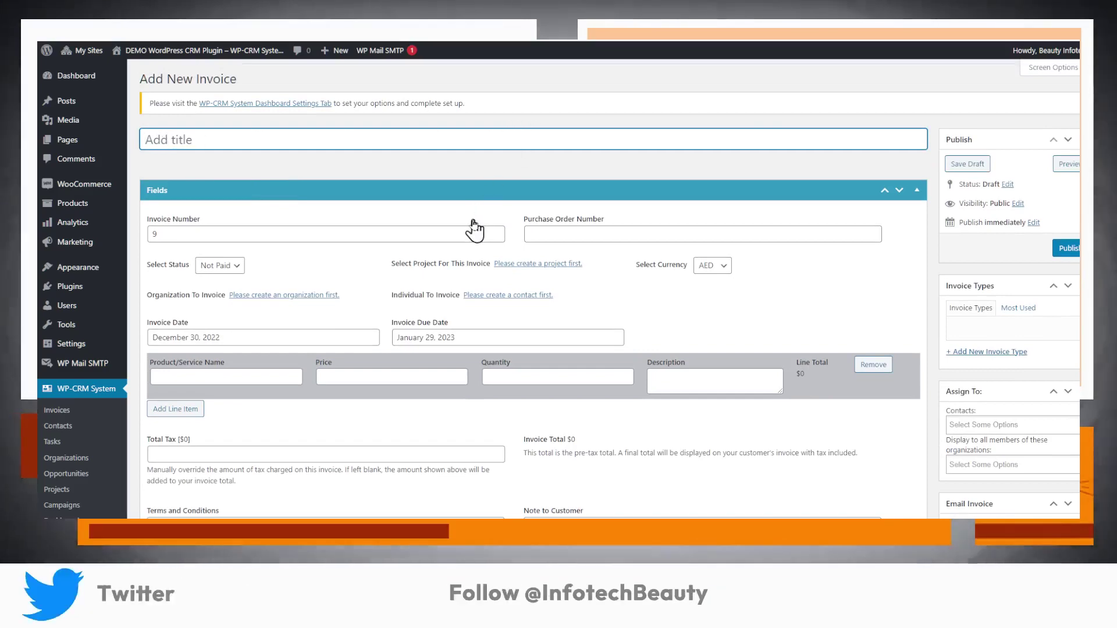
scroll(473, 225, "down", 1)
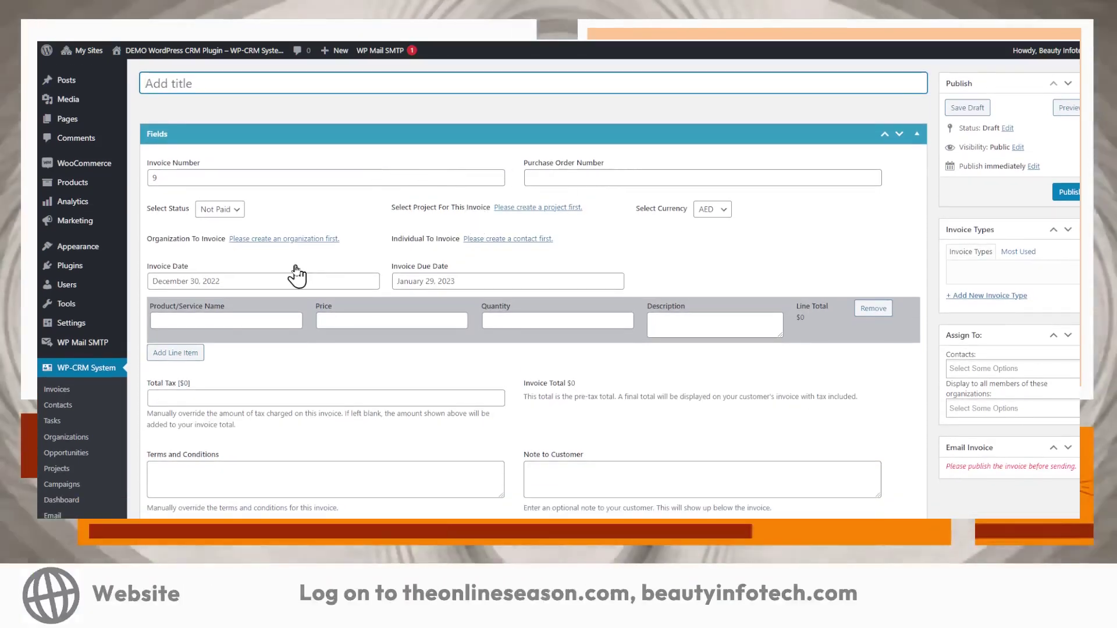
left_click(238, 210)
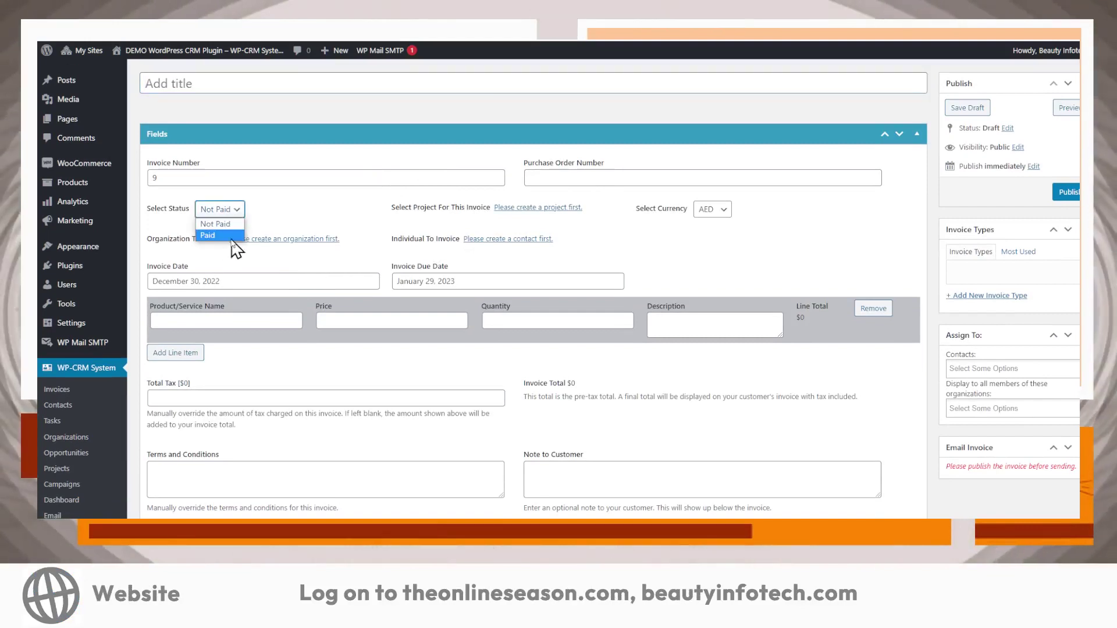
left_click(395, 212)
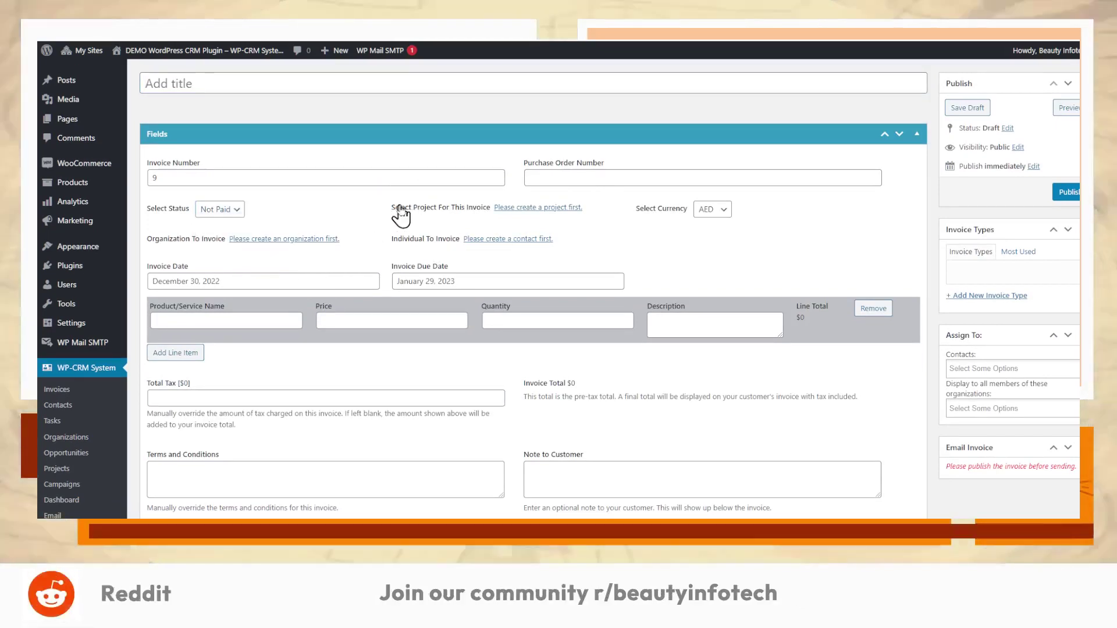
- Add a second product/service line item to the new invoice
left_click(233, 322)
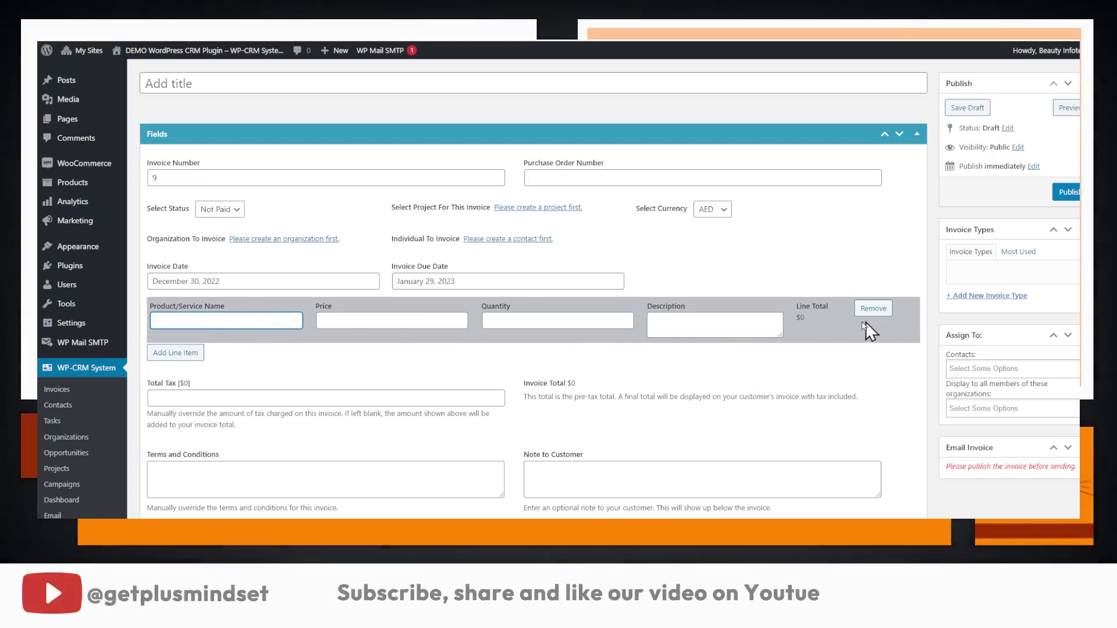
left_click(184, 355)
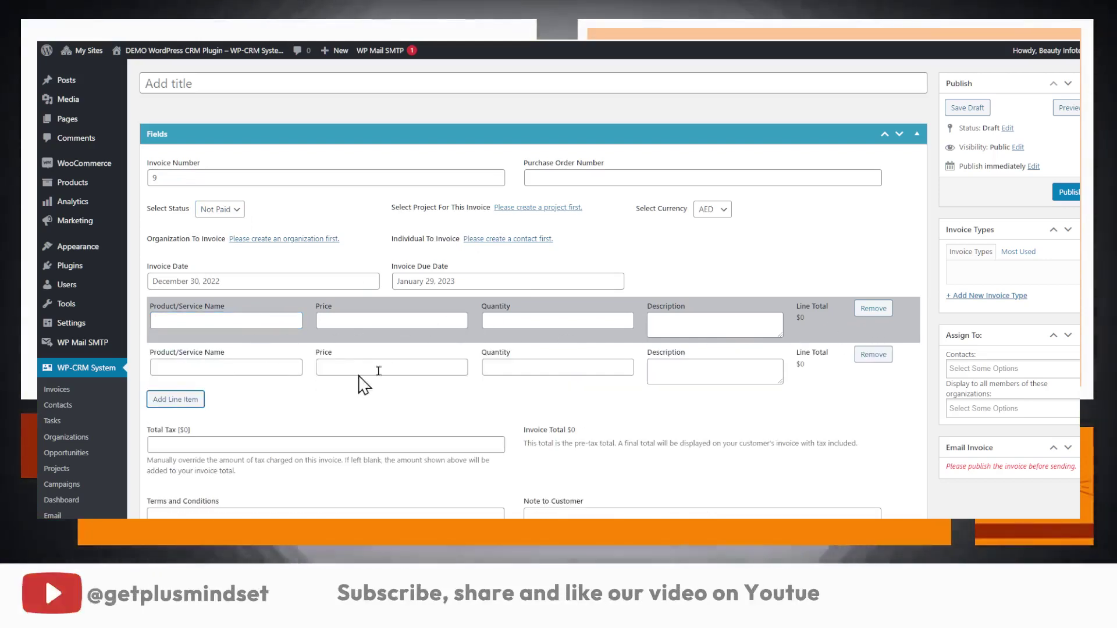
left_click(250, 364)
left_click(434, 366)
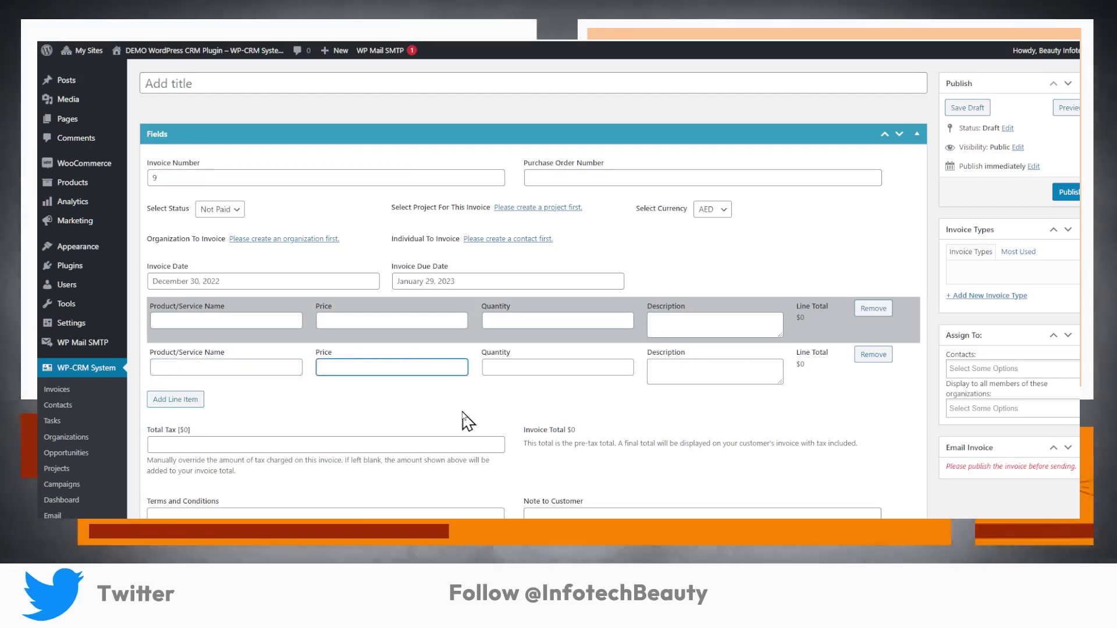
- Examine the invoice form's total tax, terms and conditions, customer note and publishing sections
scroll(464, 422, "down", 2)
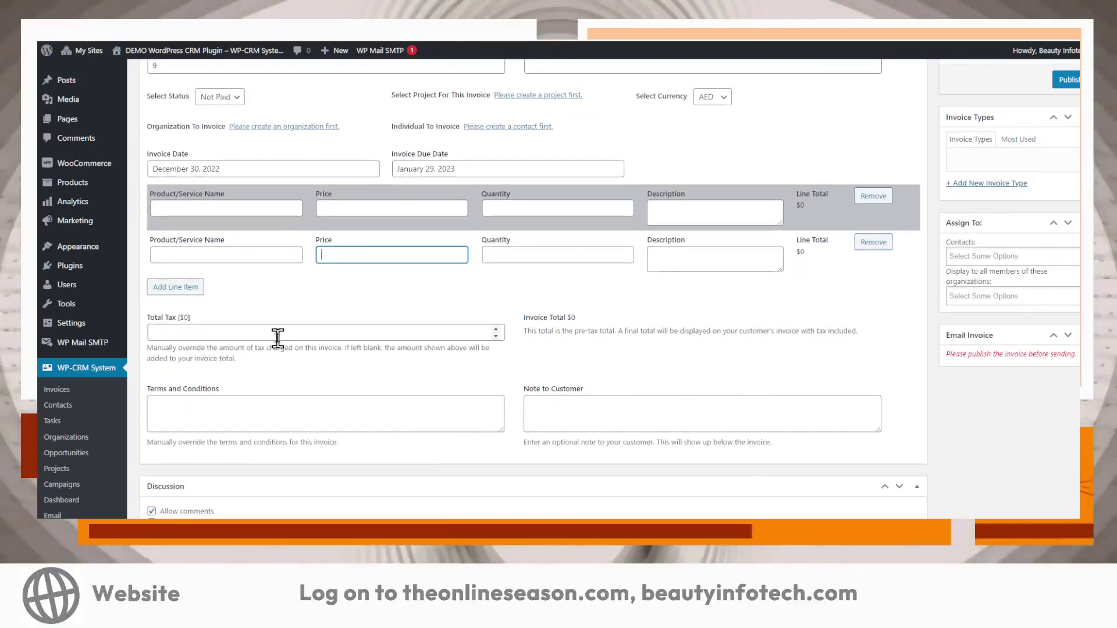
left_click(302, 417)
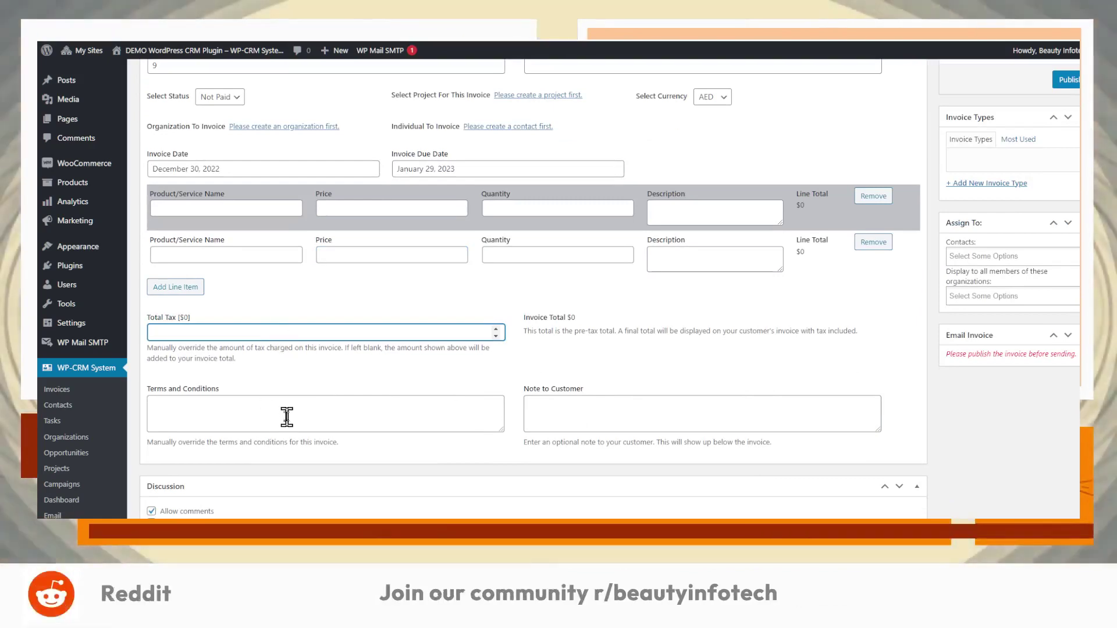
scroll(652, 417, "up", 2)
scroll(900, 224, "up", 4)
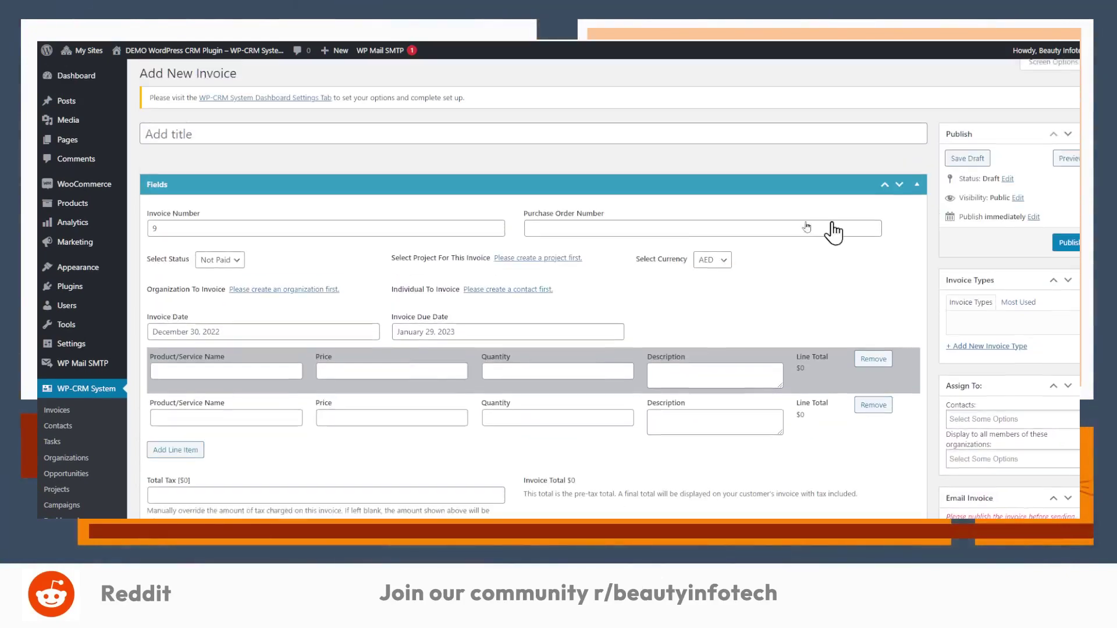
scroll(214, 251, "down", 3)
scroll(214, 251, "down", 1)
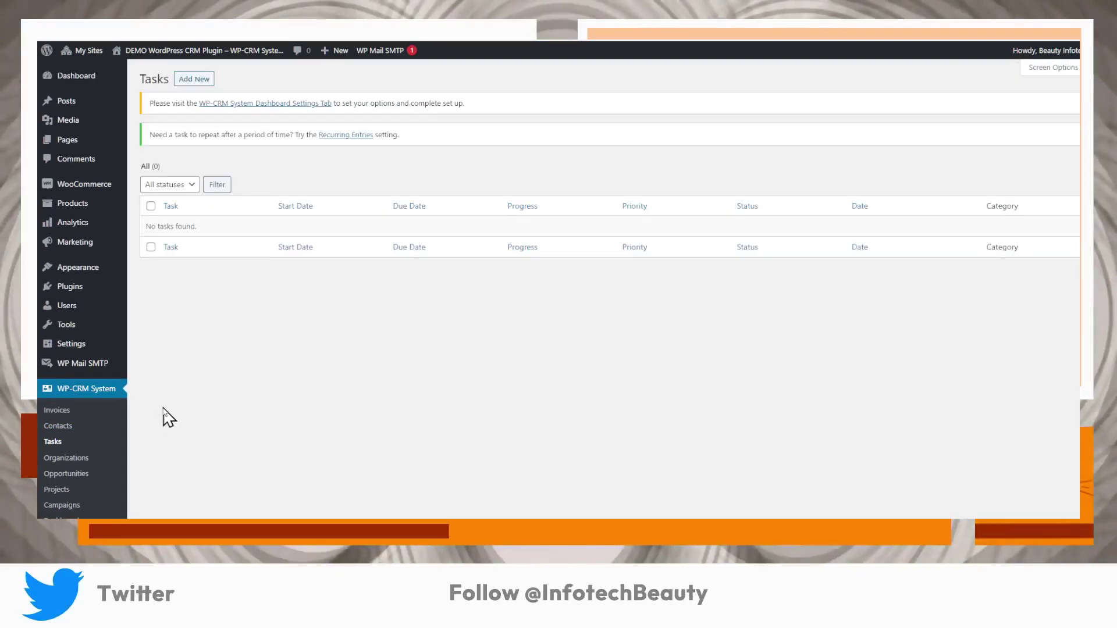
- Start a new task with start date December 30, 2022 and due date December 31, 2022
left_click(200, 79)
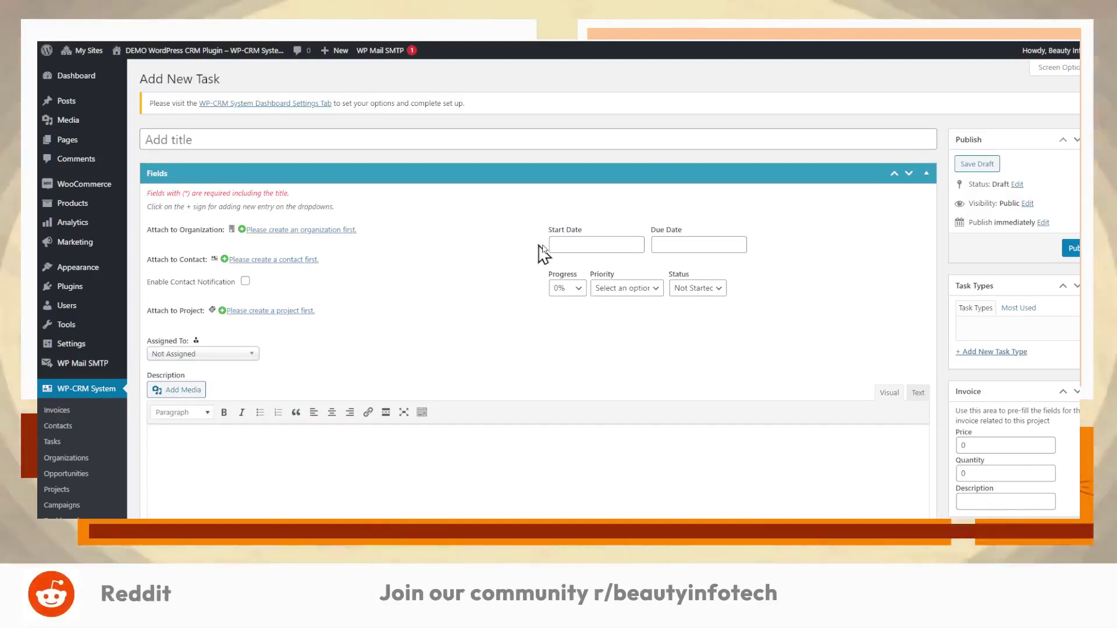
left_click(575, 243)
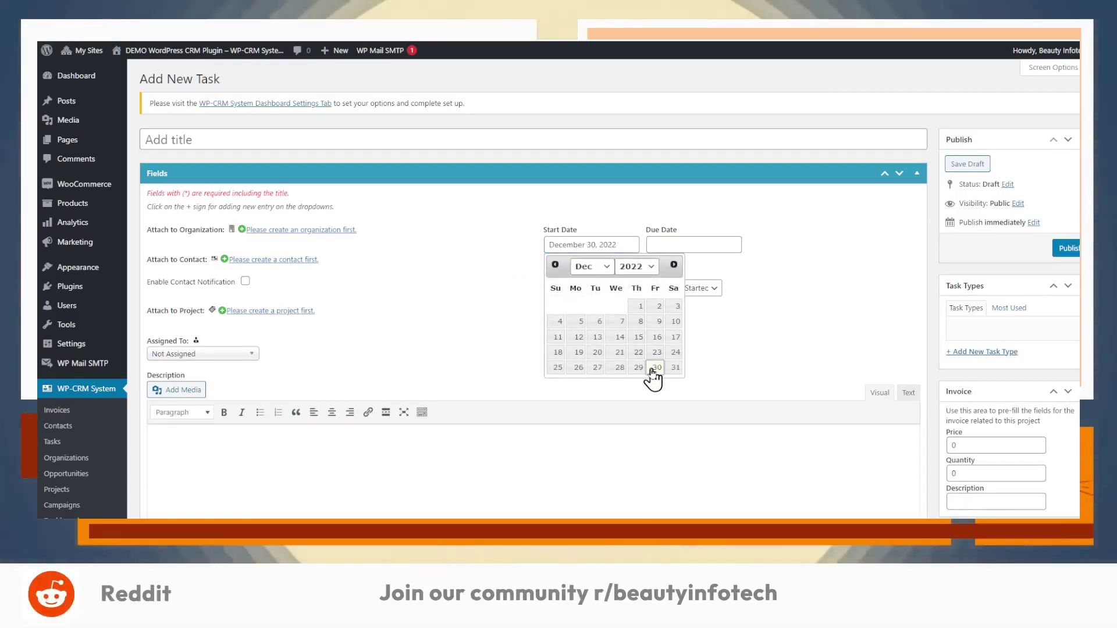
left_click(655, 368)
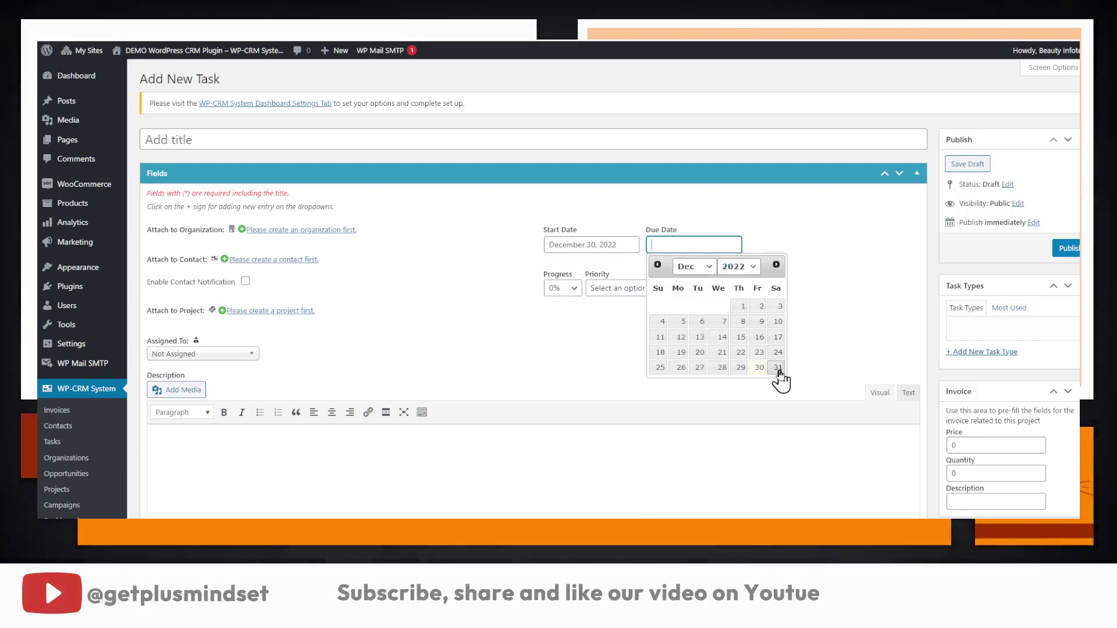
left_click(777, 368)
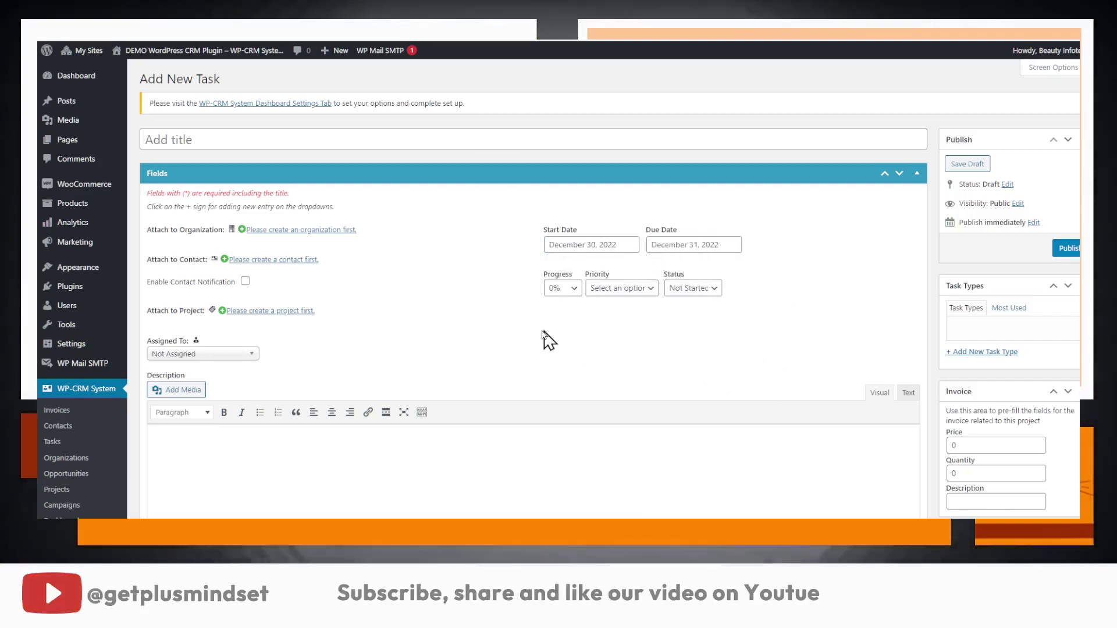
- Set the new task's priority to Medium and its status to In Progress
left_click(653, 291)
left_click(647, 325)
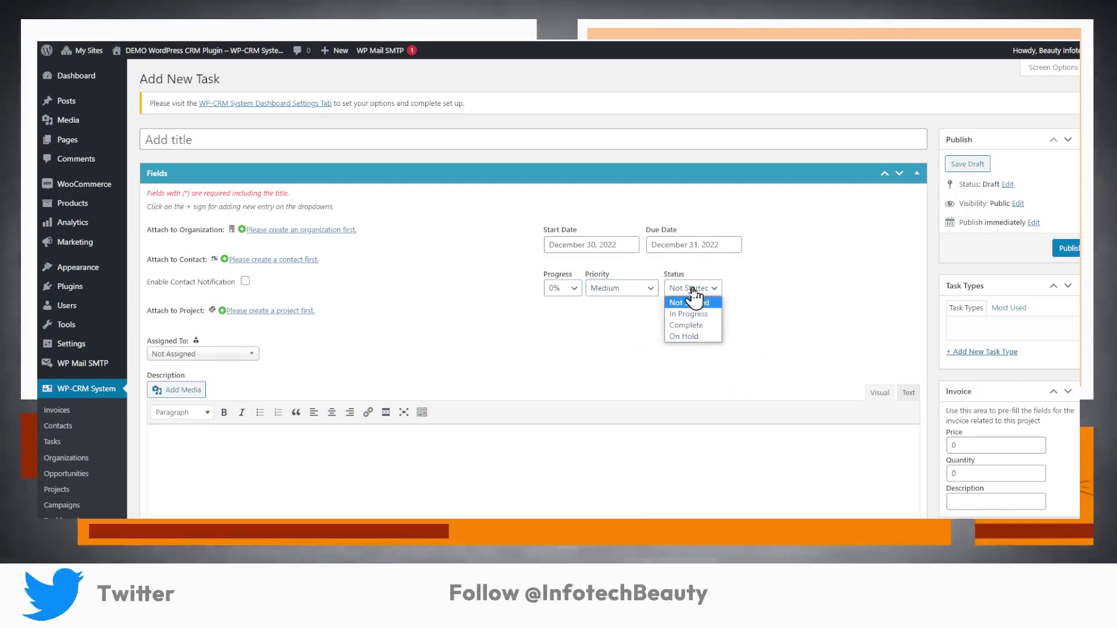
left_click(686, 314)
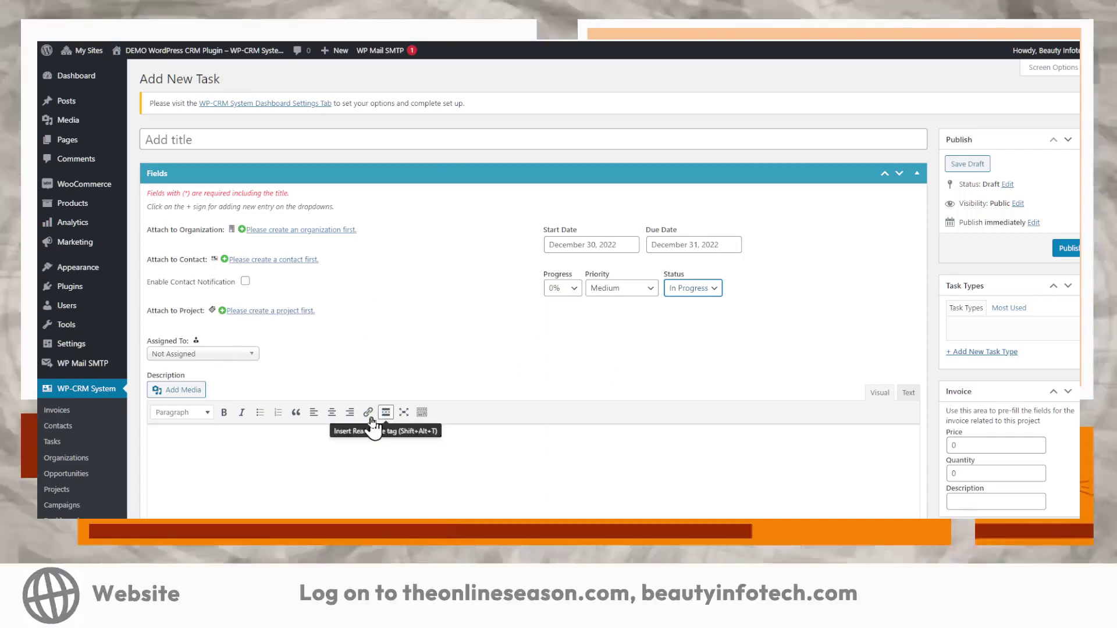
- Examine the task form's description editor and lower sections, and open the WP-CRM System organizations section
scroll(473, 395, "down", 3)
scroll(475, 391, "down", 2)
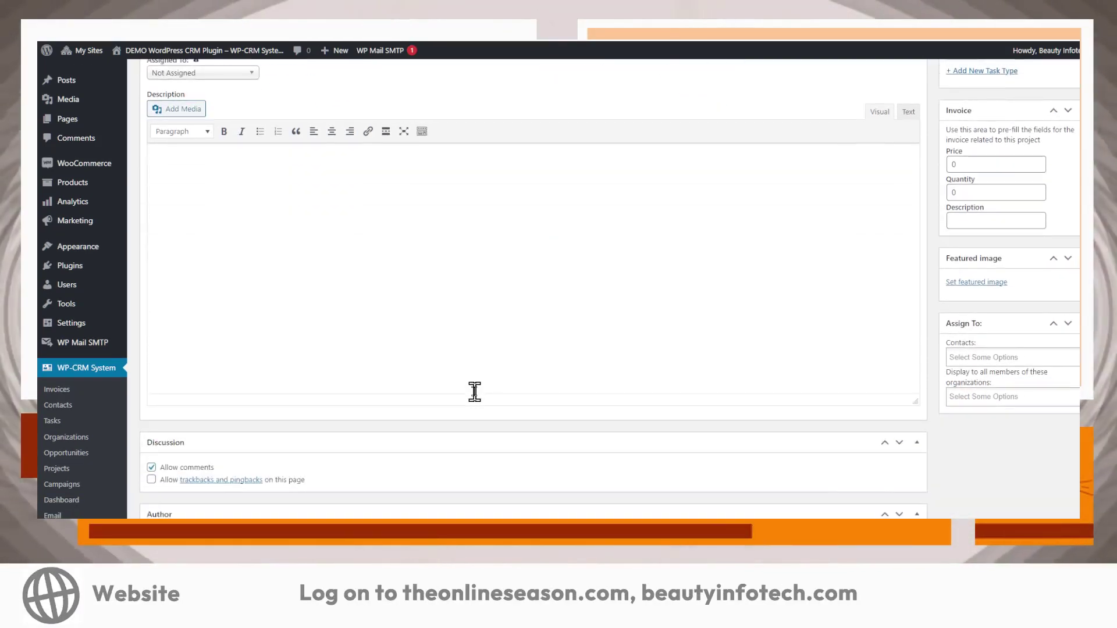
scroll(474, 387, "down", 3)
scroll(474, 386, "up", 5)
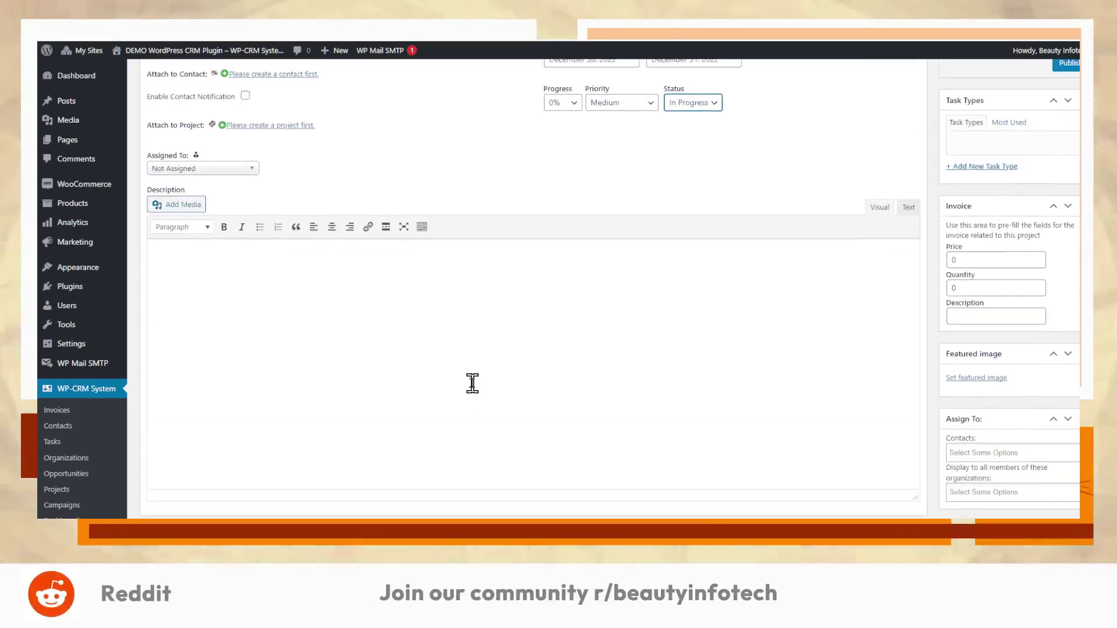
scroll(473, 383, "down", 3)
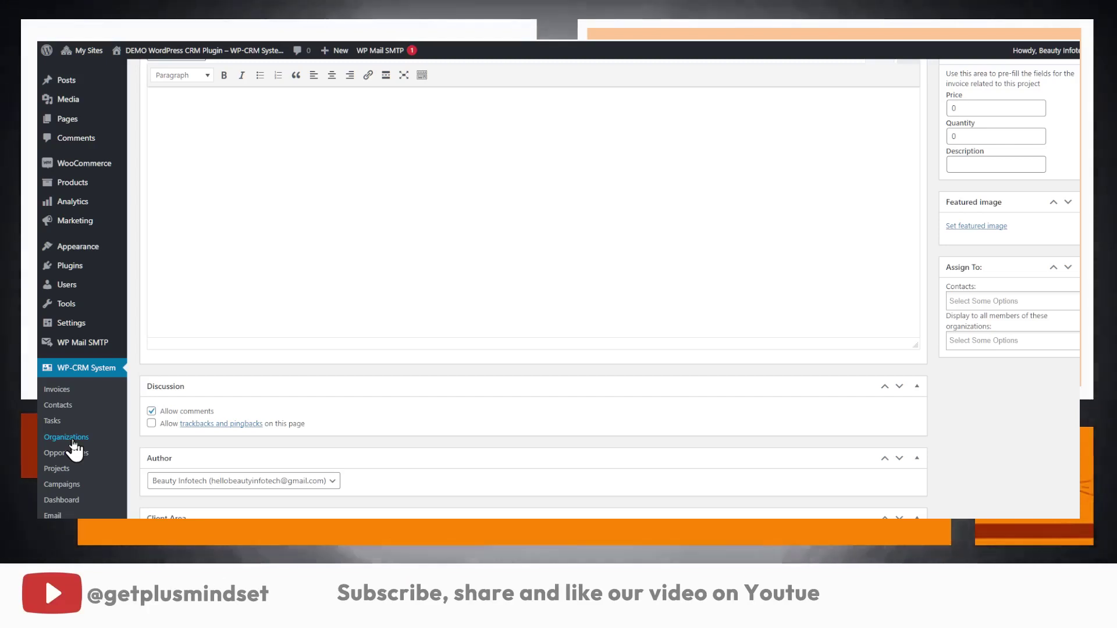
left_click(73, 441)
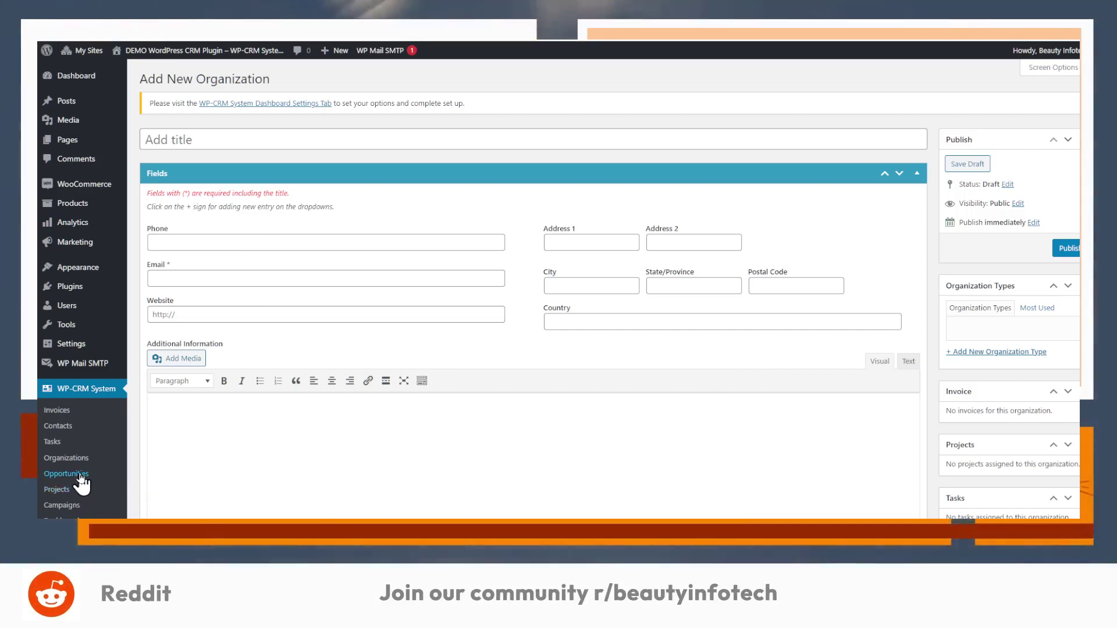
- Set a new opportunity's forecasted close date to January 15, 2023, and open the projects section
left_click(82, 476)
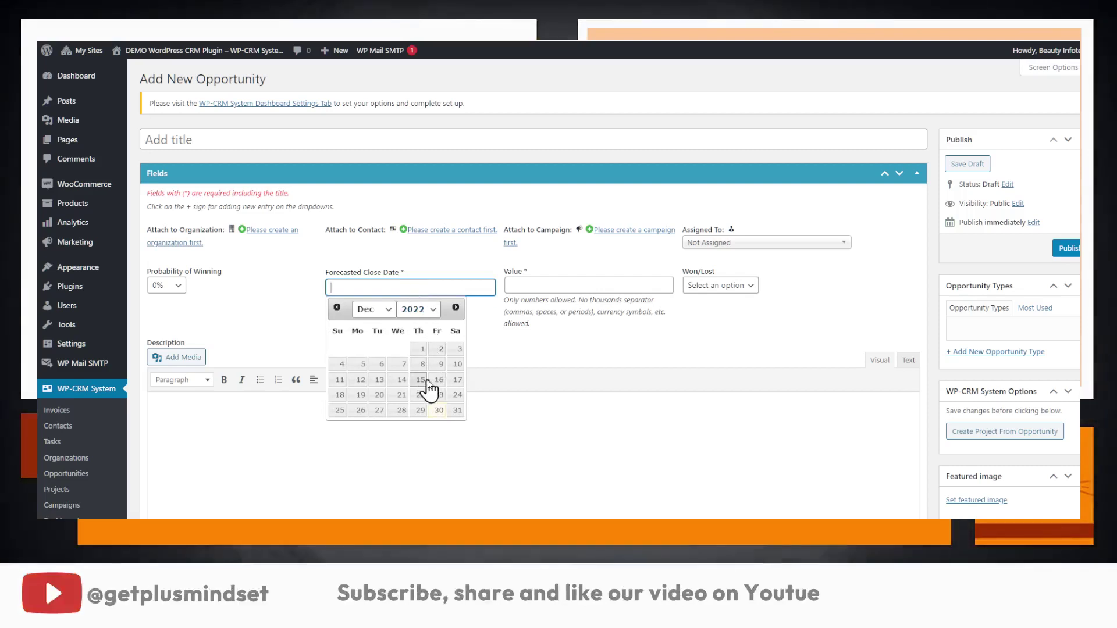
left_click(455, 308)
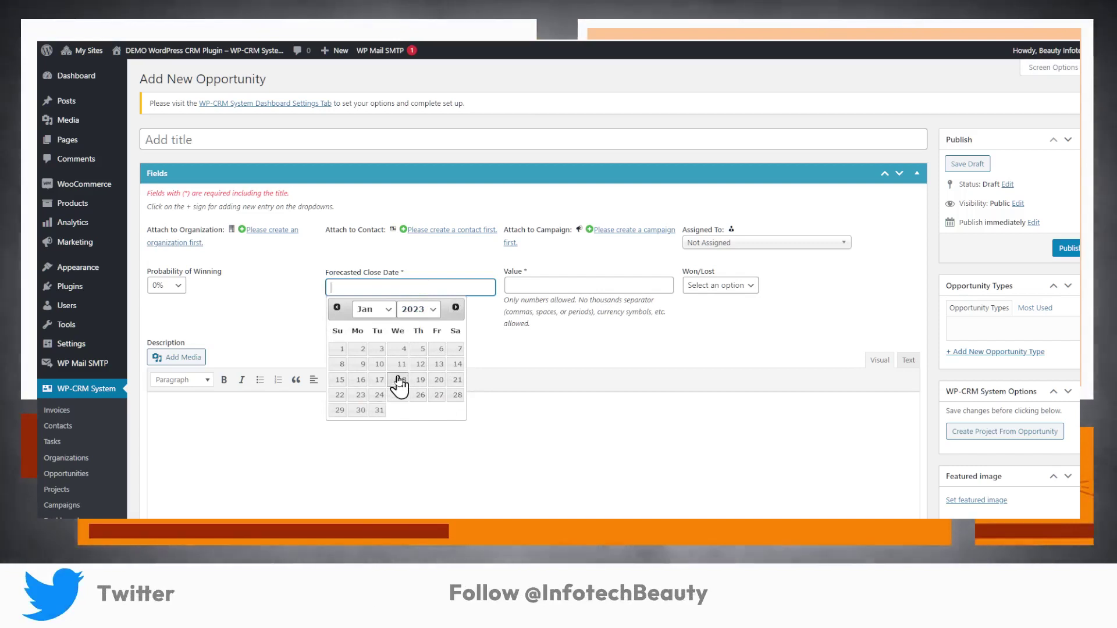
left_click(339, 380)
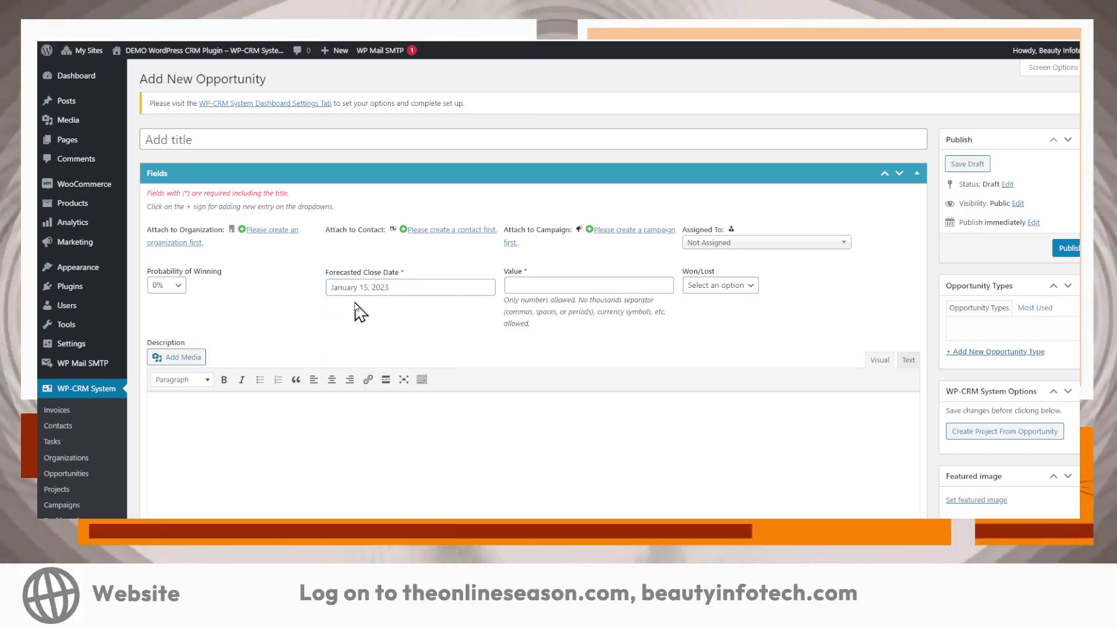
left_click(579, 286)
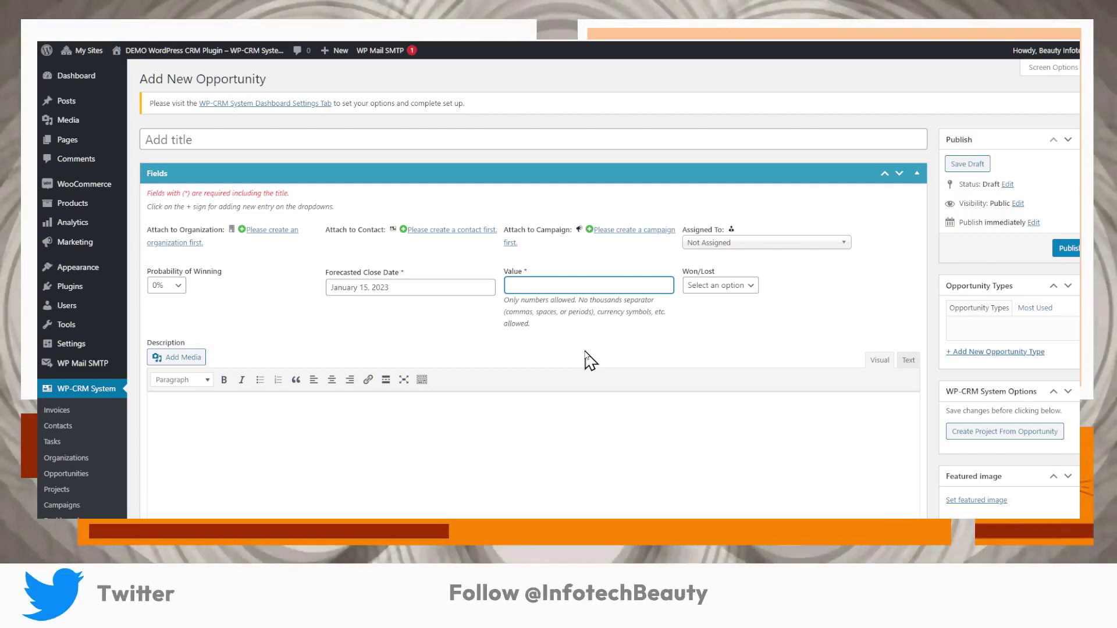
left_click(56, 490)
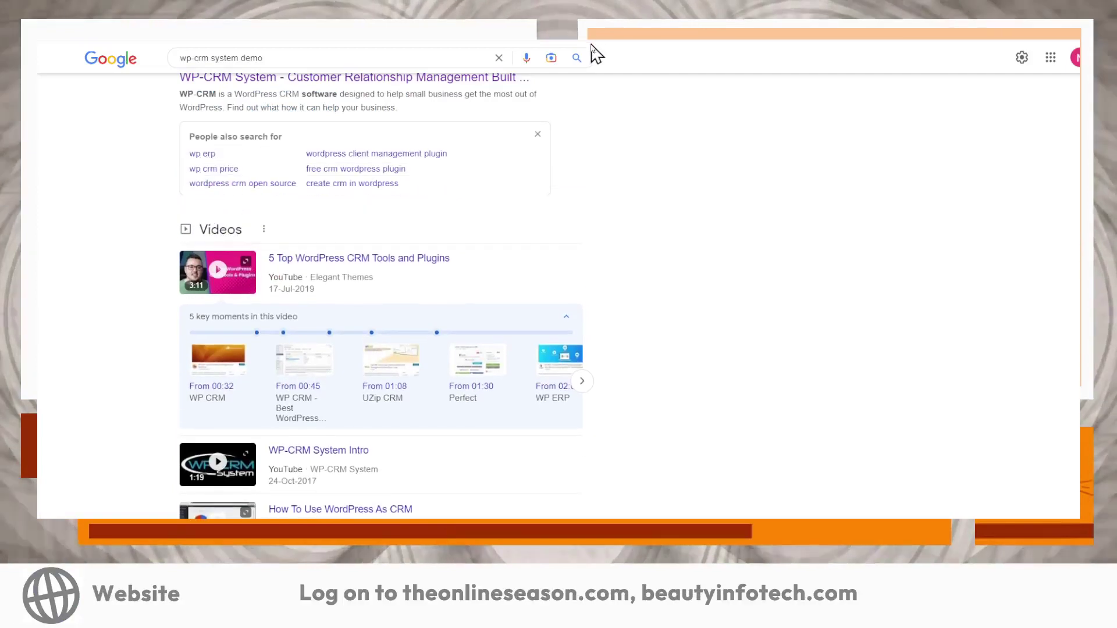
- Switch to the Google results and search for "wp-crm system in wordpress.org"
scroll(598, 55, "up", 9)
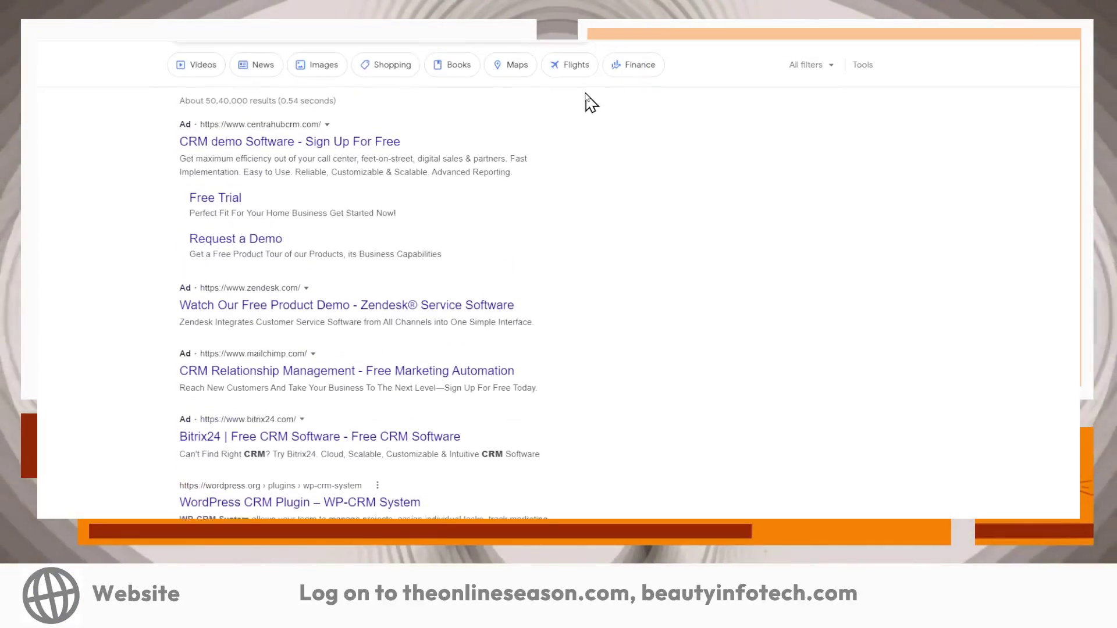
scroll(590, 103, "up", 2)
left_click_drag(281, 70, 249, 69)
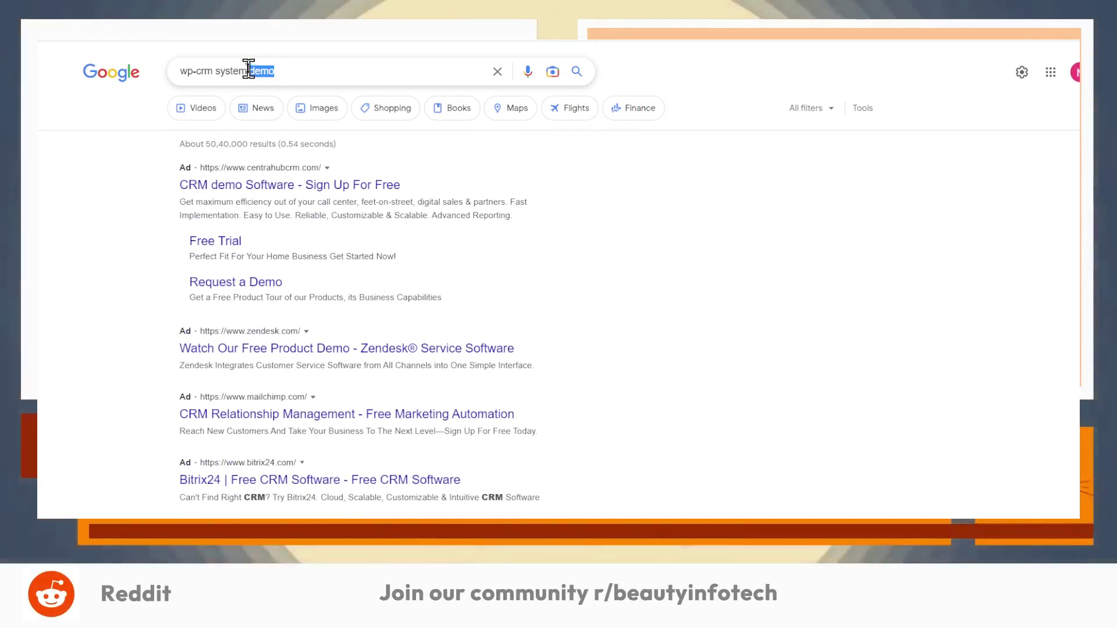
type("om")
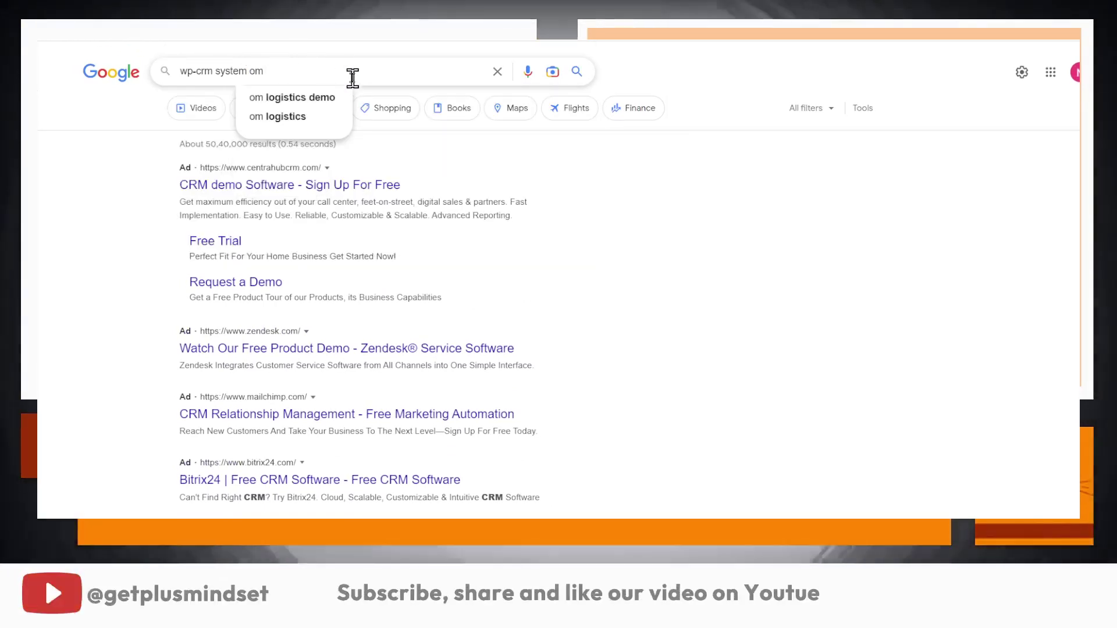
key("BackSpace")
key("BackSpace")
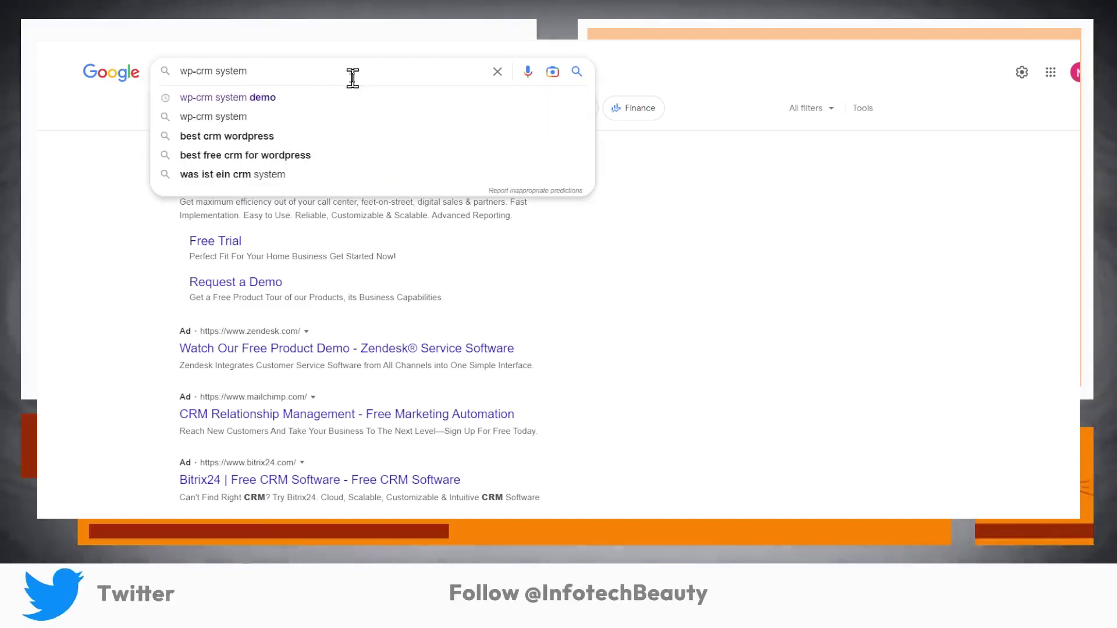
type("in wo")
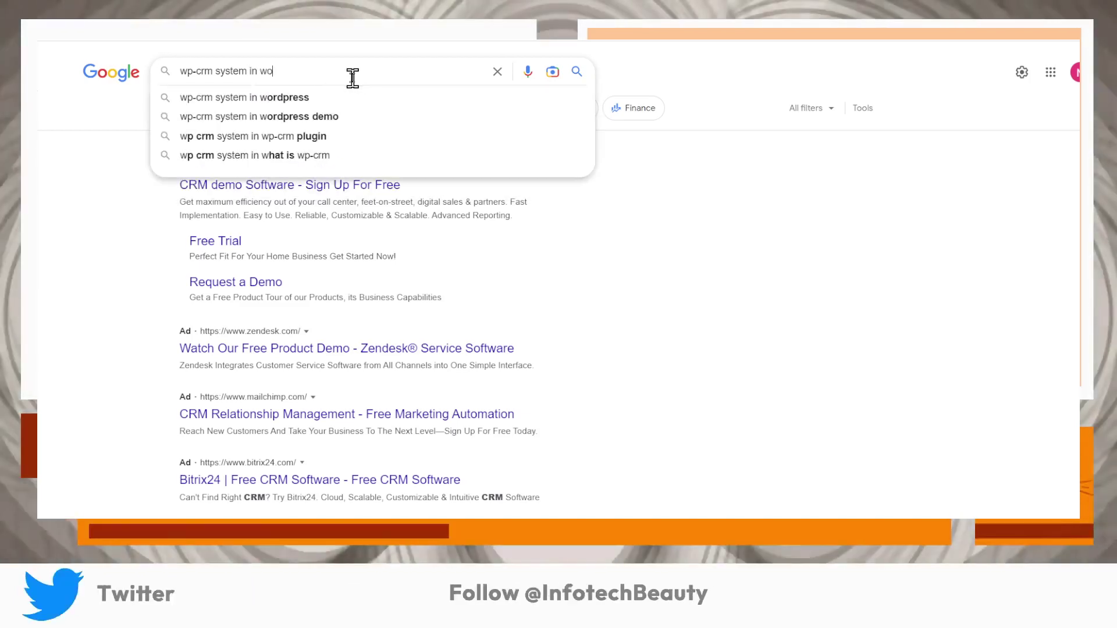
type("rdpress")
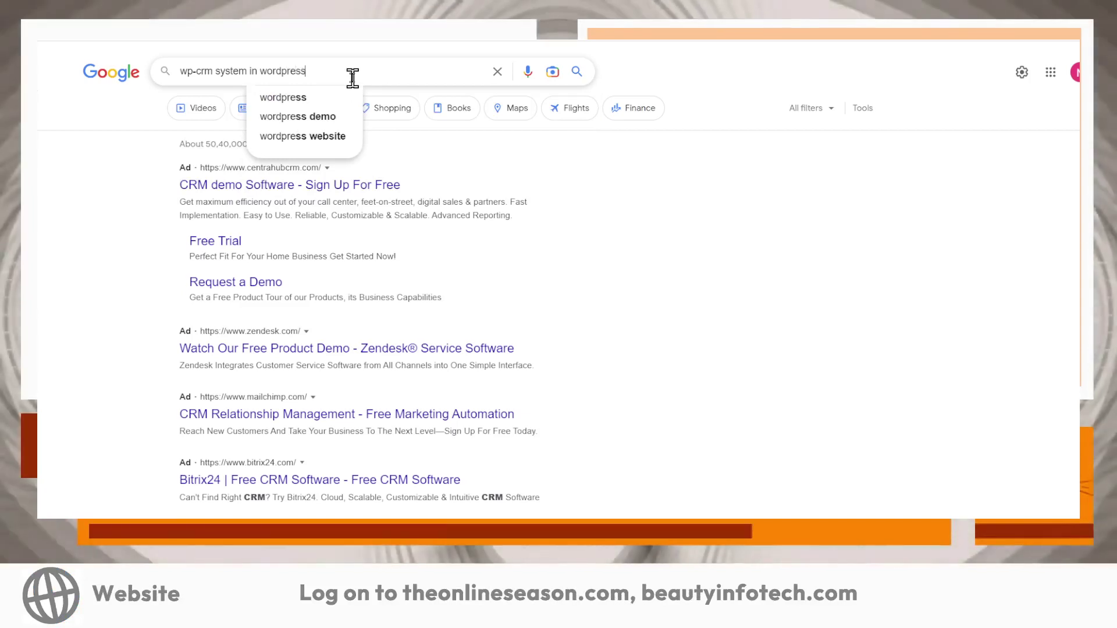
type(".org")
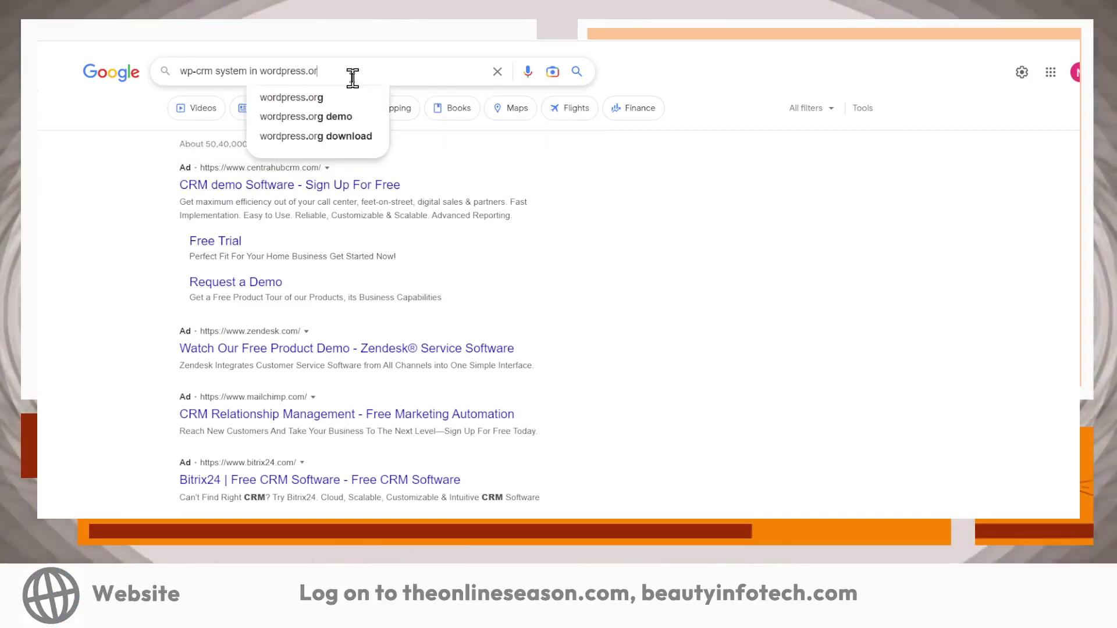
key("Return")
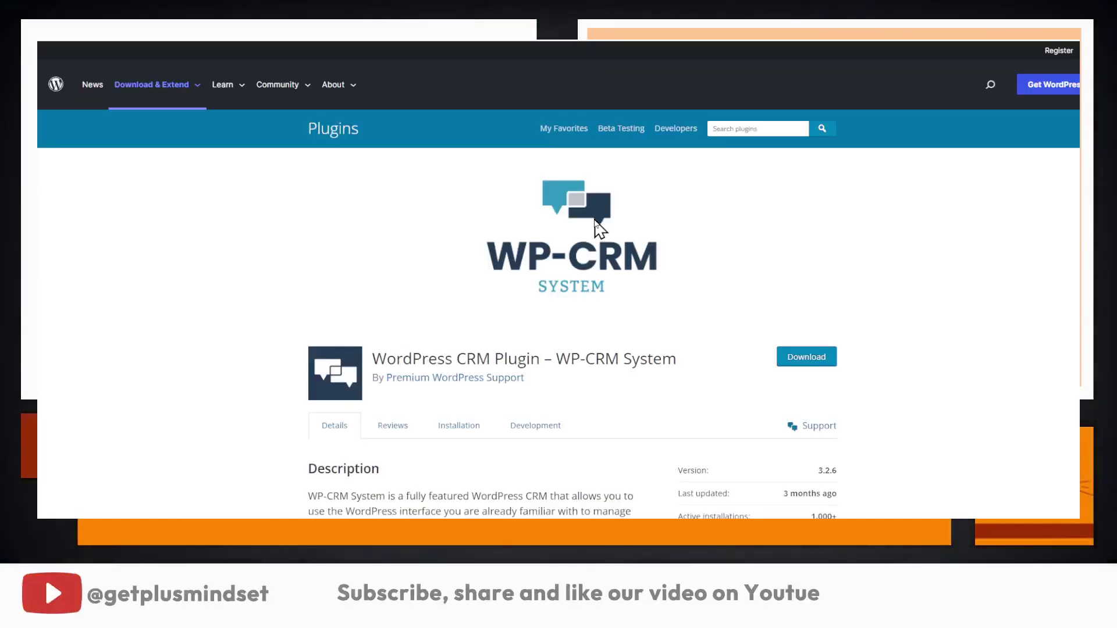
- Copy the plugin title "WordPress CRM Plugin – WP-CRM System" from its WordPress.org page
scroll(499, 210, "down", 2)
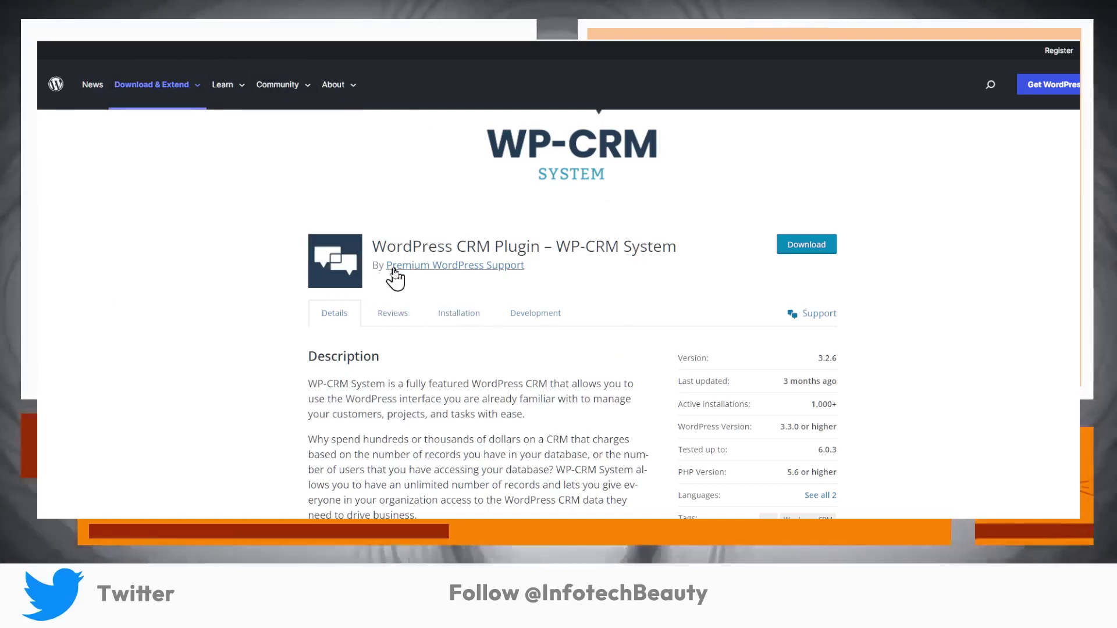
left_click_drag(372, 247, 689, 264)
key("ctrl+c")
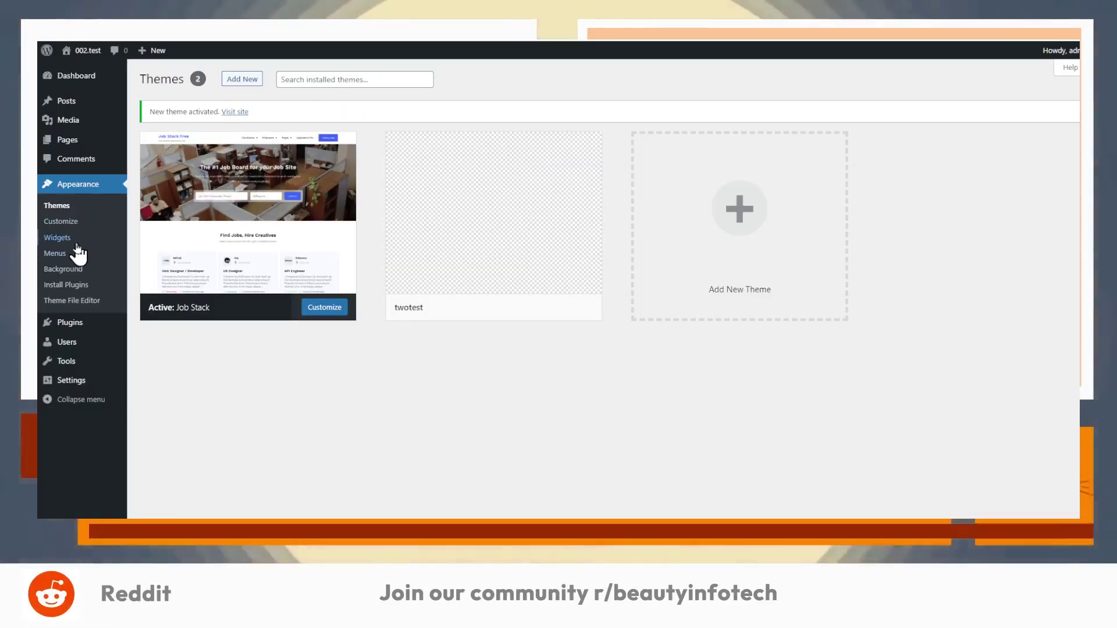
- On the 002.test WordPress site, search the plugin directory for the copied title and install and activate WordPress CRM Plugin – WP-CRM System
mouse_move(71, 323)
left_click(145, 325)
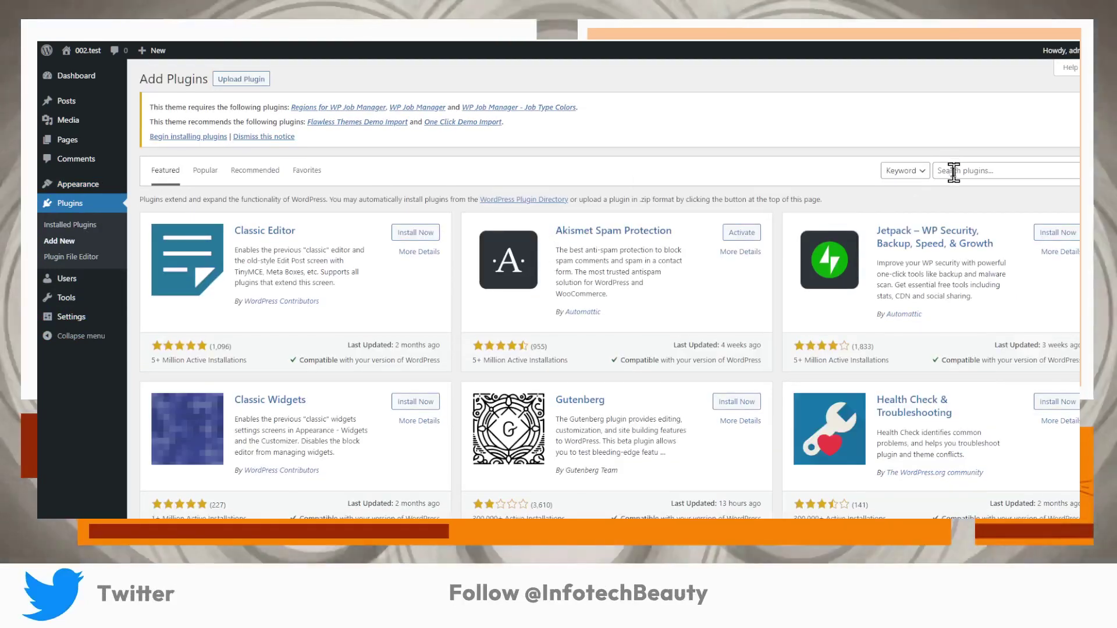
right_click(954, 170)
left_click(994, 259)
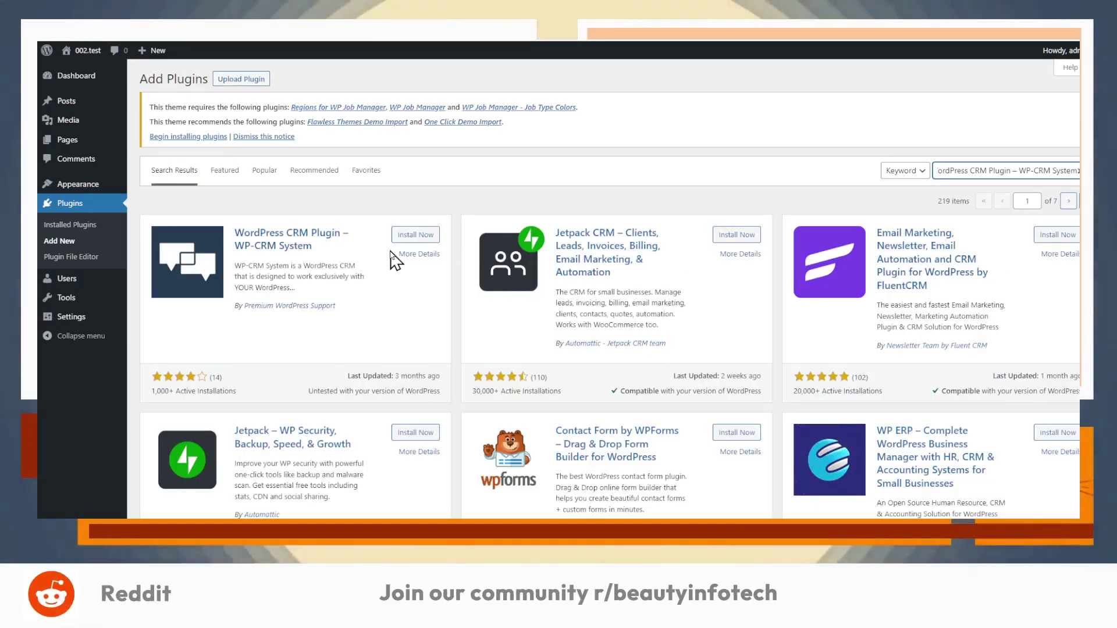
left_click(413, 236)
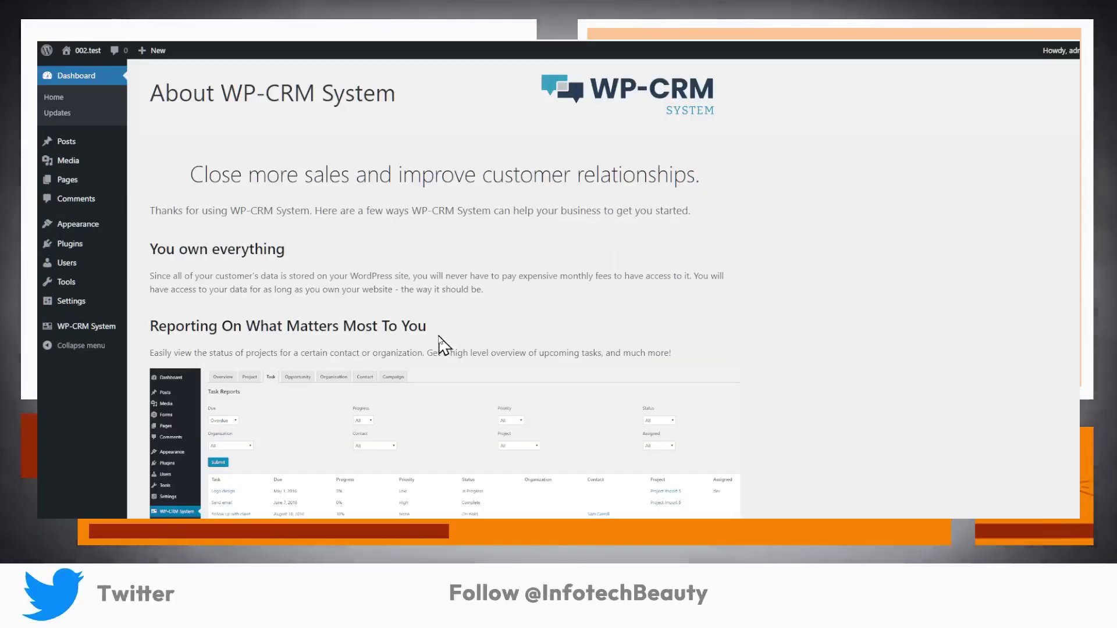
- Examine the About WP-CRM System page's reporting and contact information sections and the plugin's submenu entries
mouse_move(82, 332)
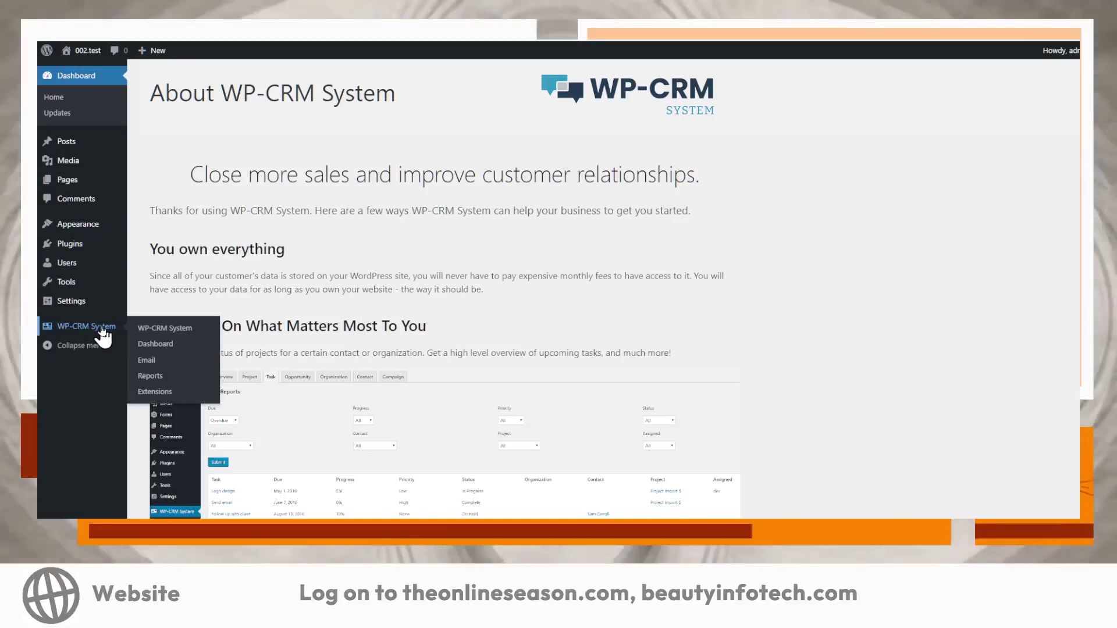
scroll(116, 442, "down", 3)
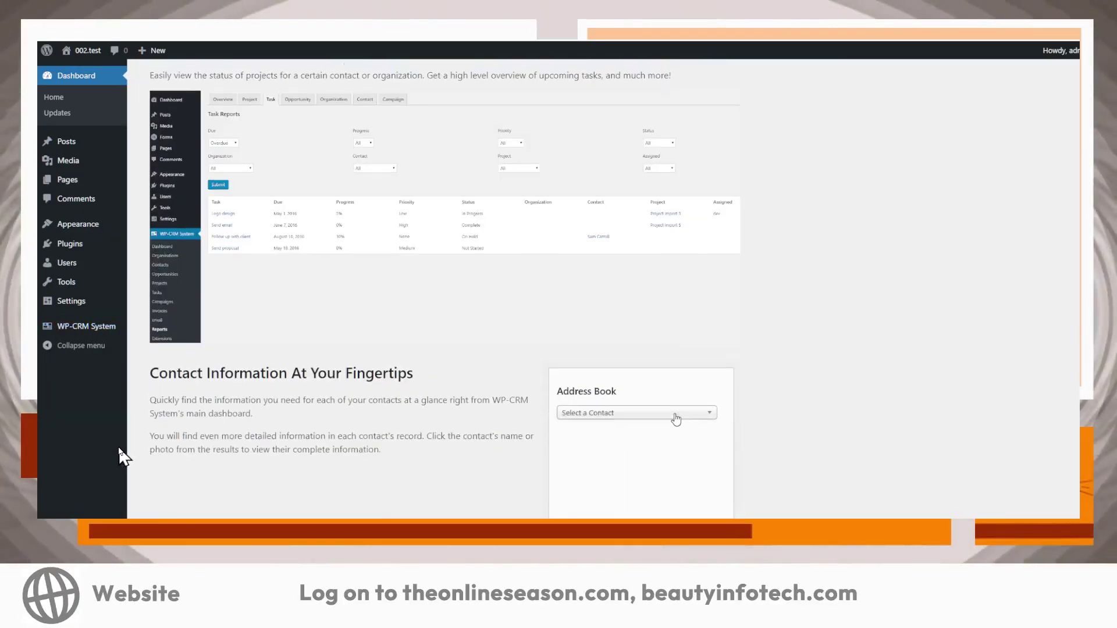
scroll(108, 385, "up", 1)
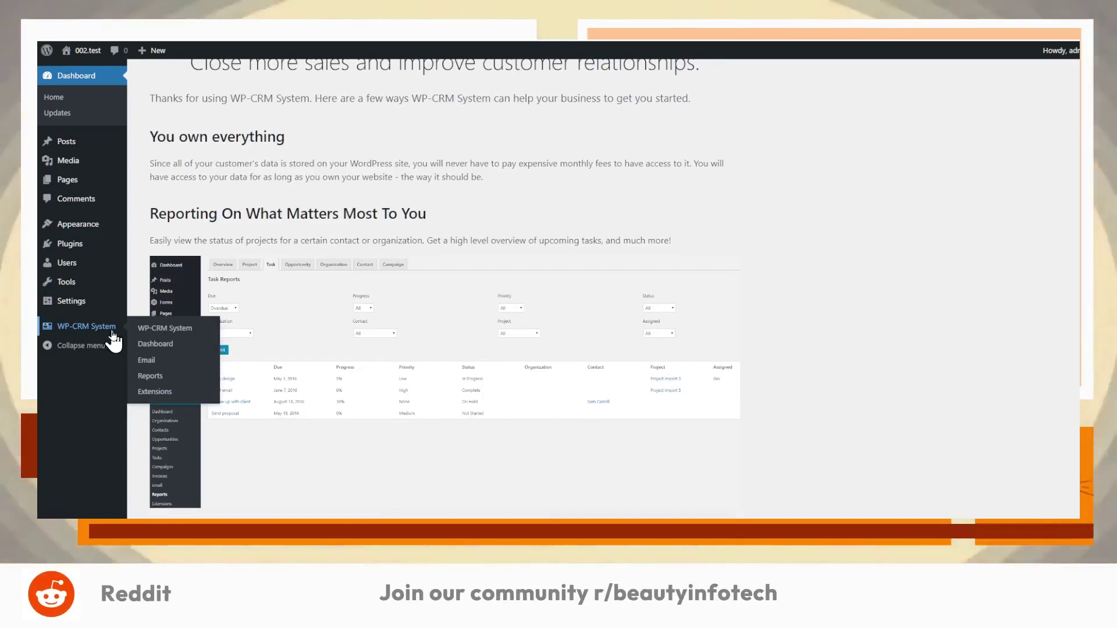
- Open the WP-CRM System dashboard and examine its monthly calendar and the address book, projects, tasks and opportunities boxes
left_click(170, 348)
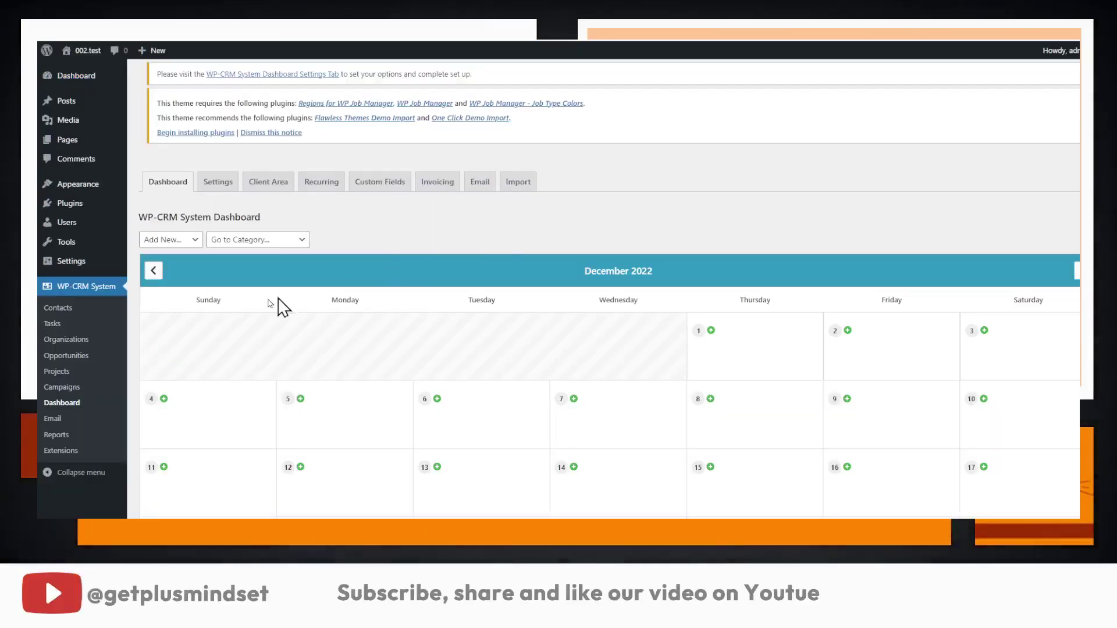
scroll(214, 303, "down", 3)
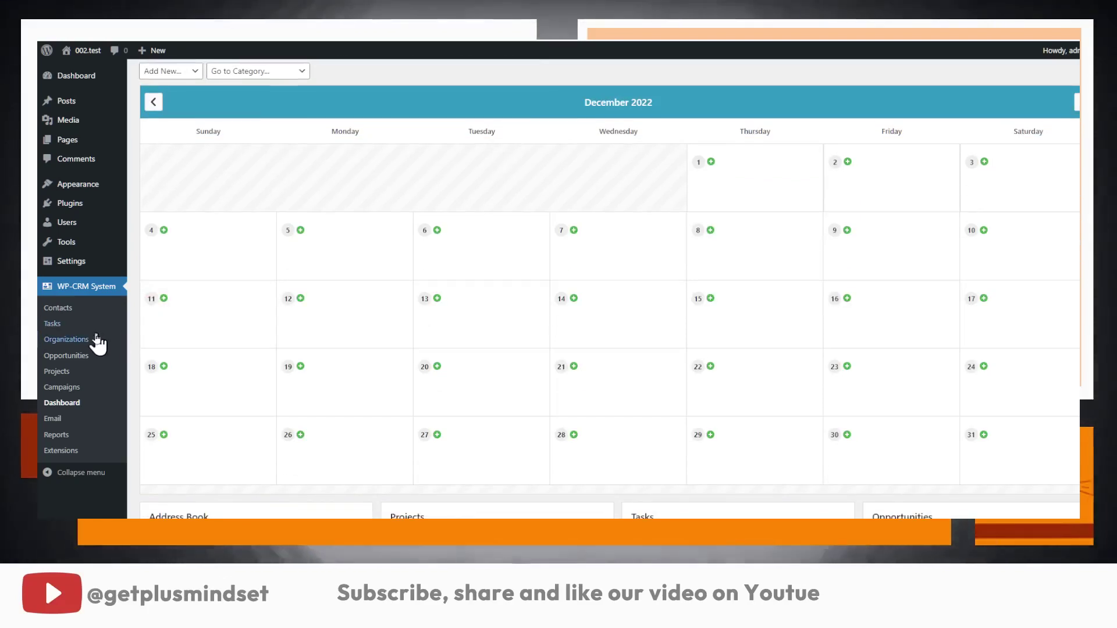
scroll(88, 344, "up", 1)
scroll(86, 343, "up", 2)
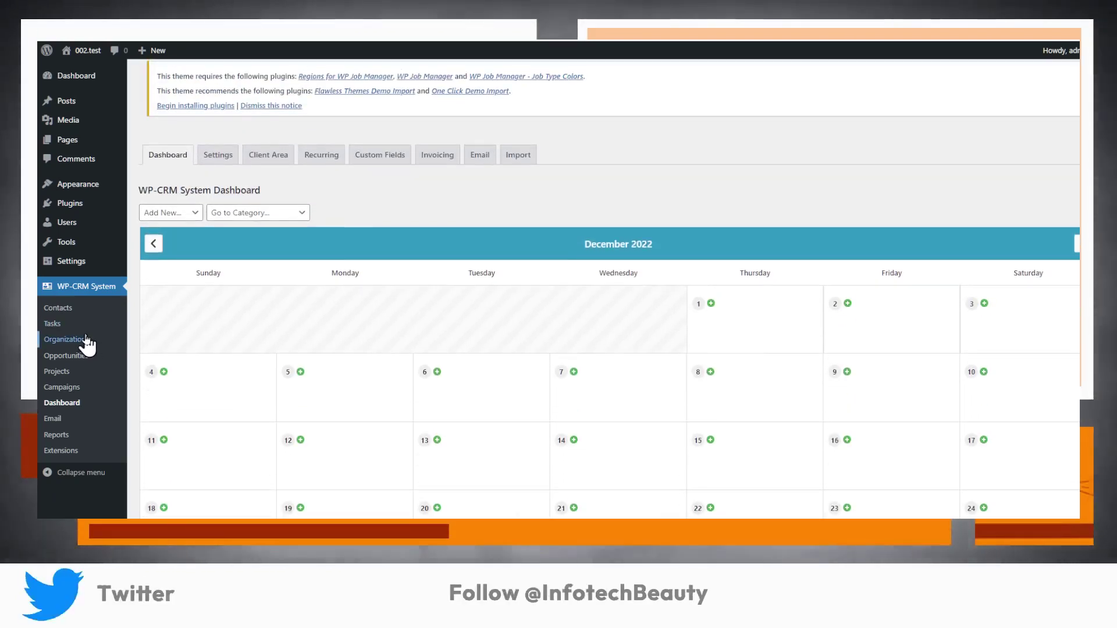
scroll(82, 328, "down", 3)
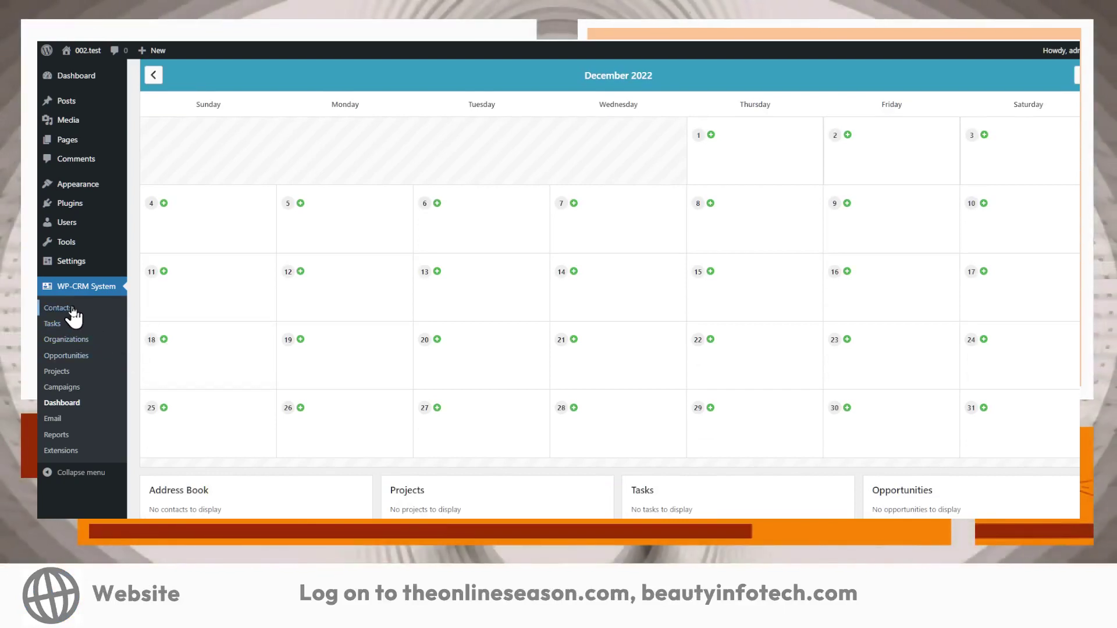
- Examine the WP-CRM System record lists in order: contacts, tasks, organizations, opportunities, projects and campaigns
left_click(70, 309)
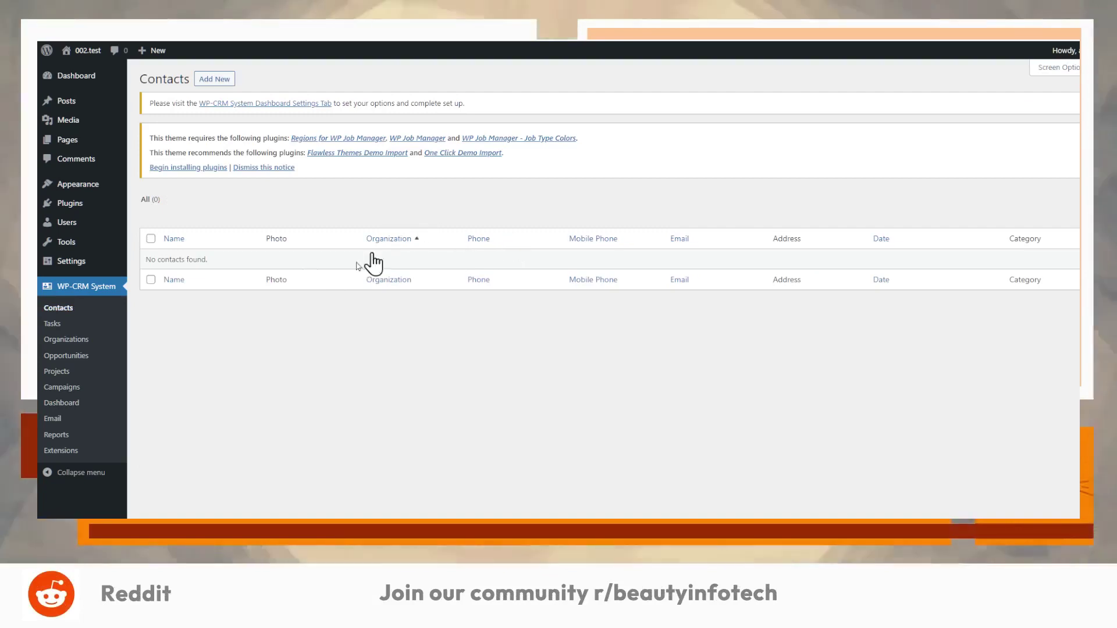
left_click(70, 331)
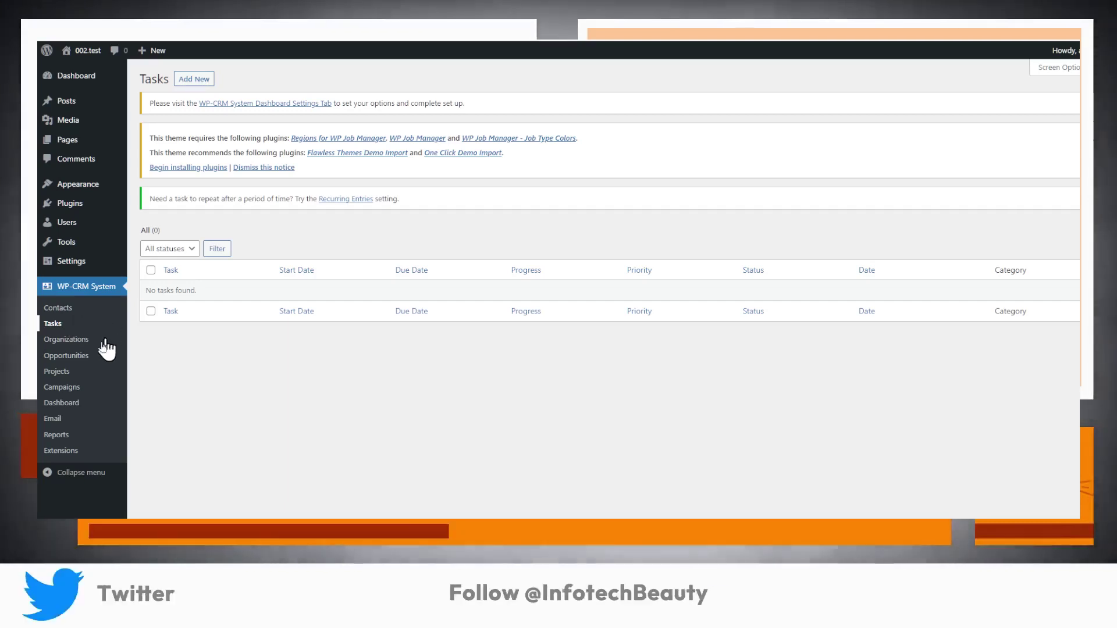
left_click(66, 340)
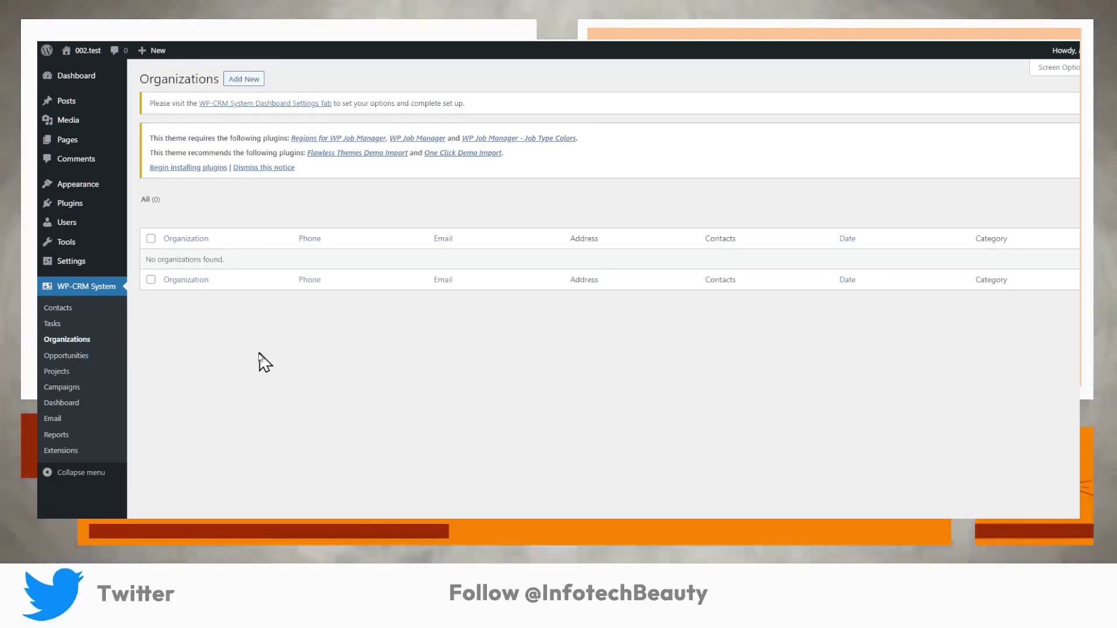
left_click(59, 357)
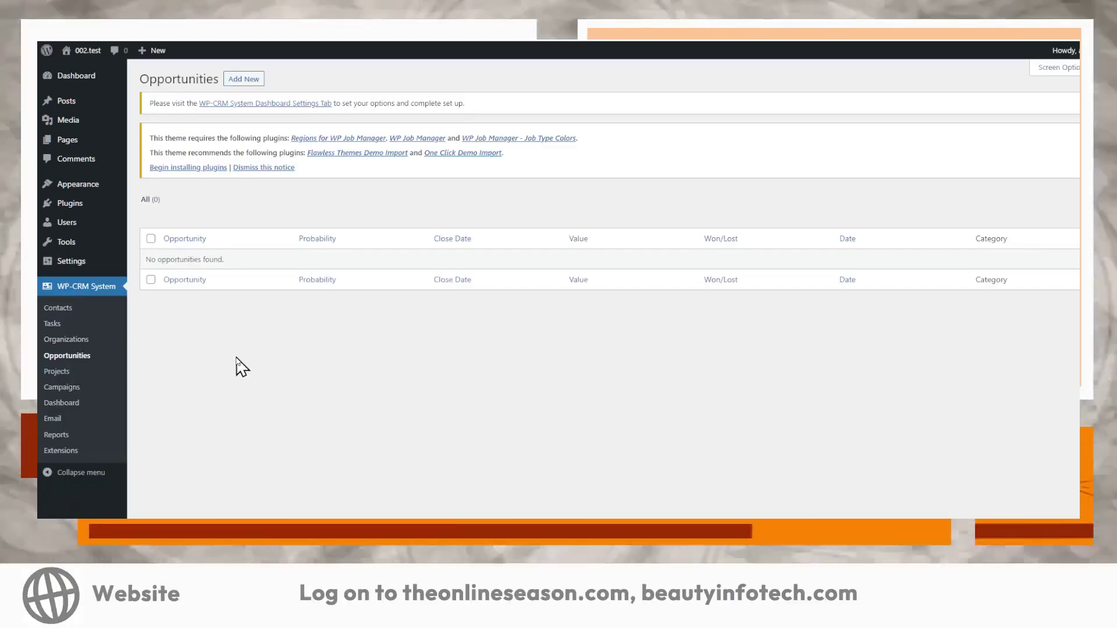
left_click(58, 371)
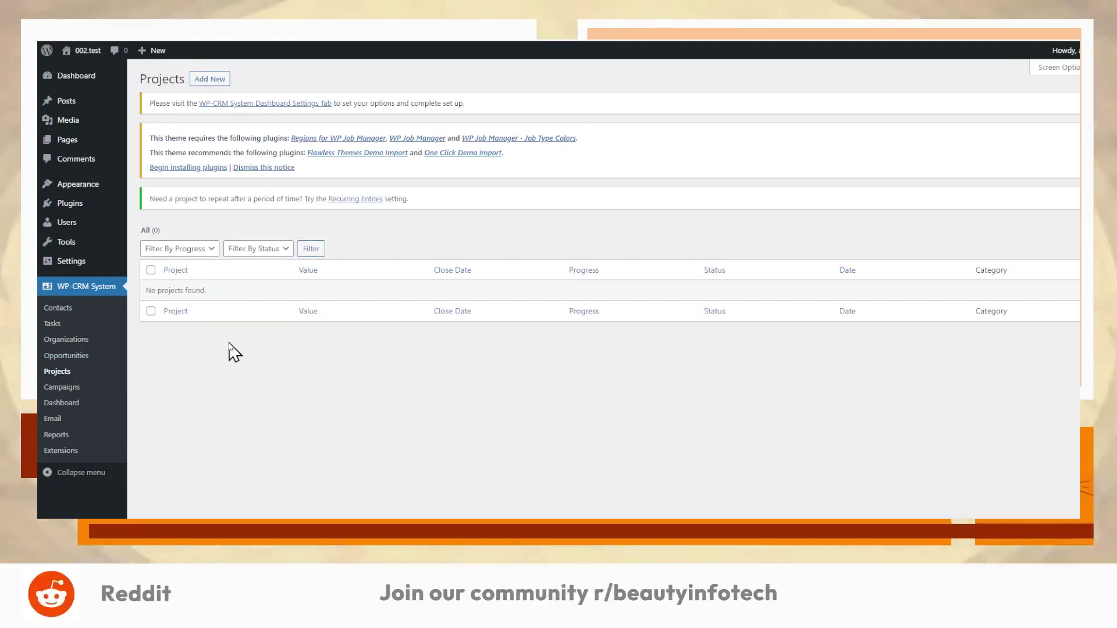
left_click(63, 387)
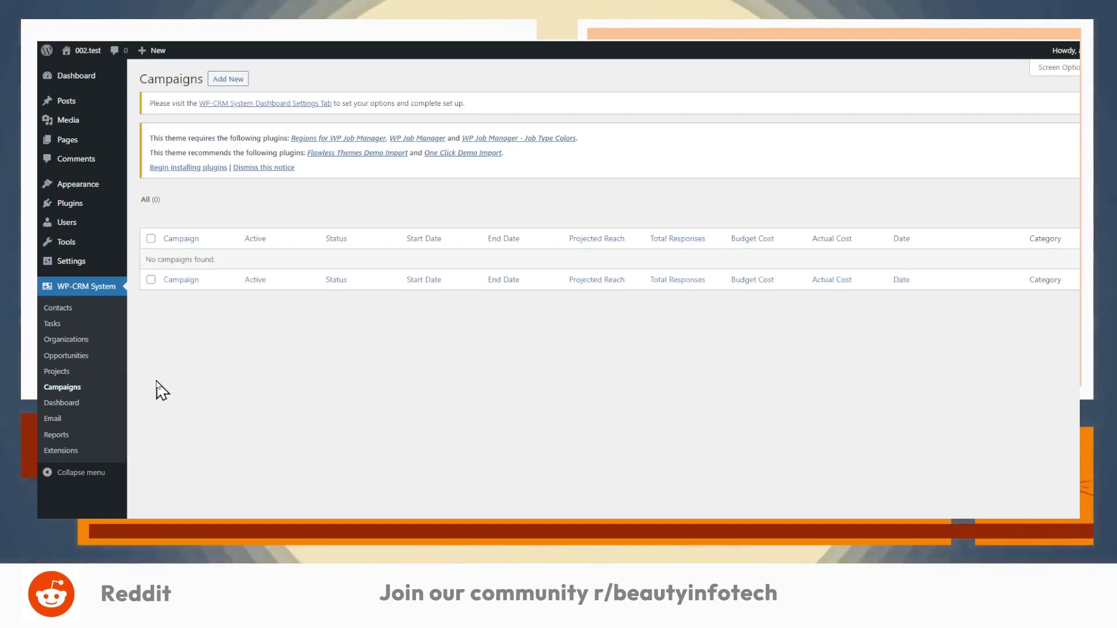
- Open a blank new campaign form and examine its fields, Additional Information editor and Discussion section
left_click(243, 84)
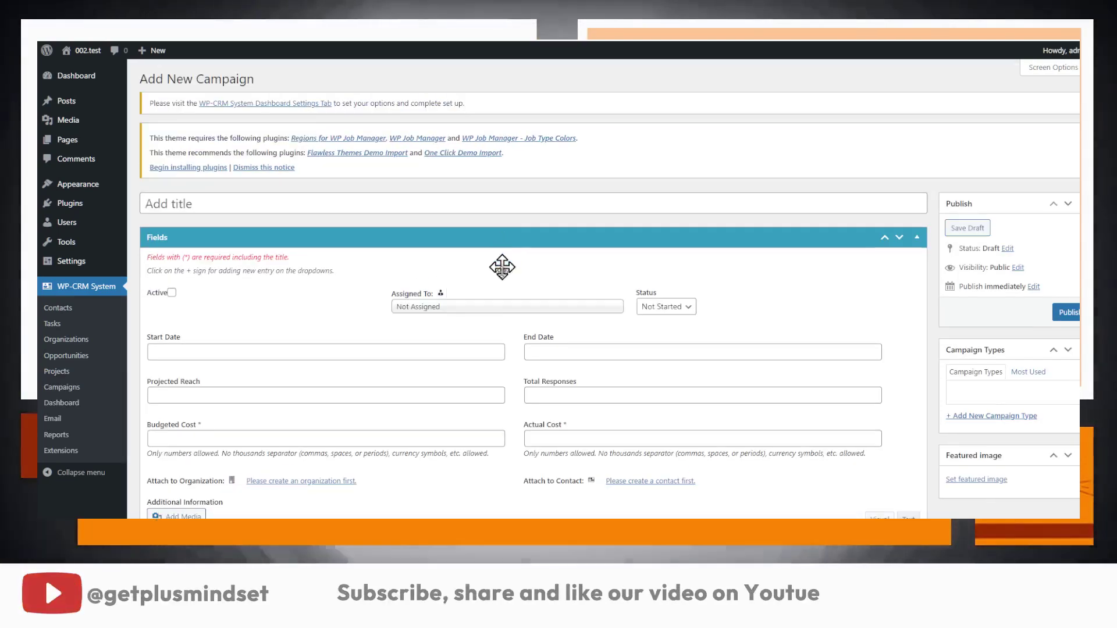
scroll(473, 319, "down", 5)
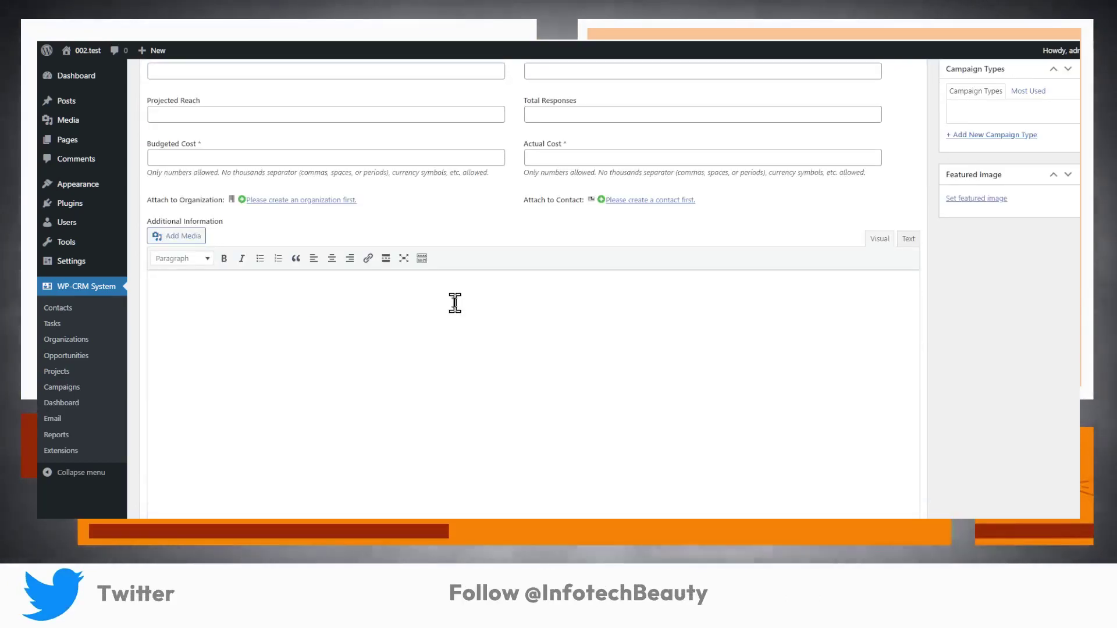
scroll(455, 306, "up", 5)
scroll(455, 303, "down", 6)
scroll(455, 301, "down", 2)
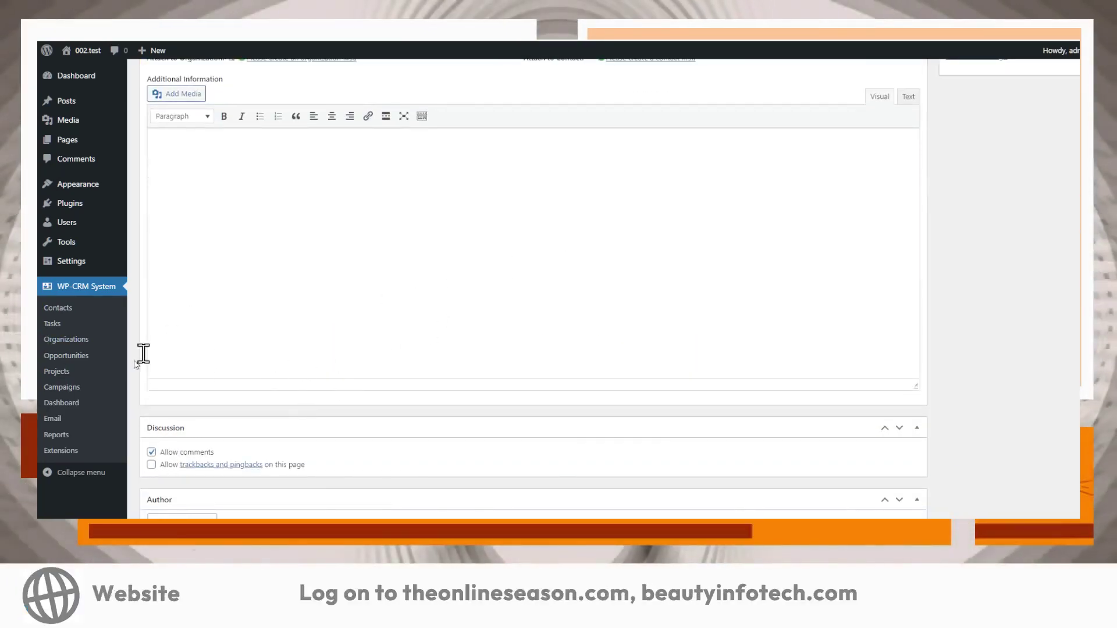
- Revisit the WP-CRM System dashboard calendar, and examine the Send Email form down to its file attachments
left_click(63, 402)
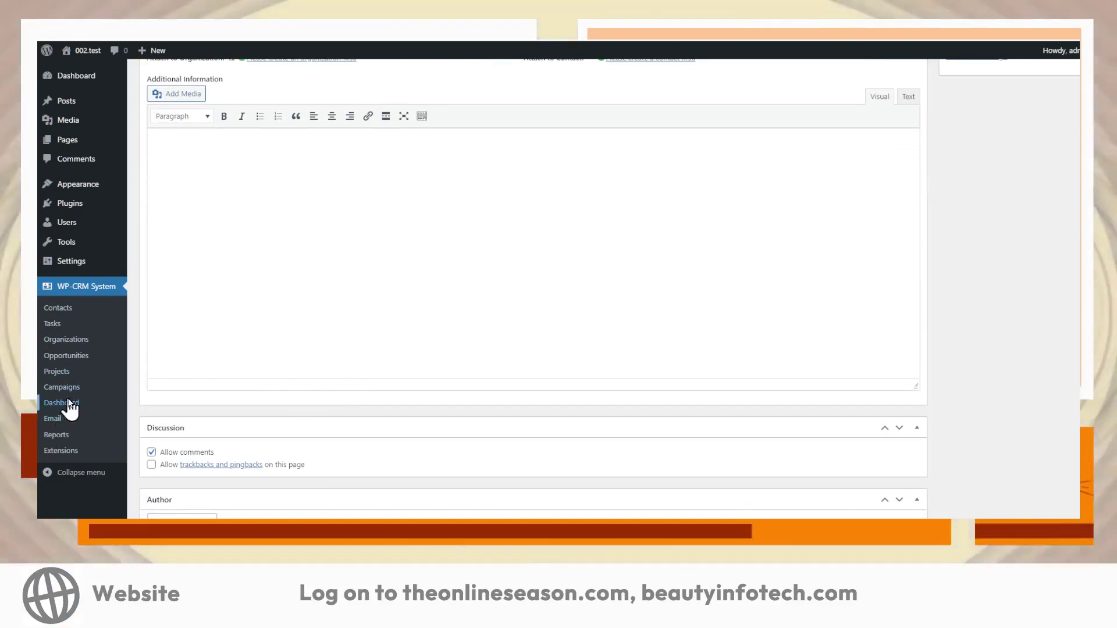
scroll(380, 341, "down", 5)
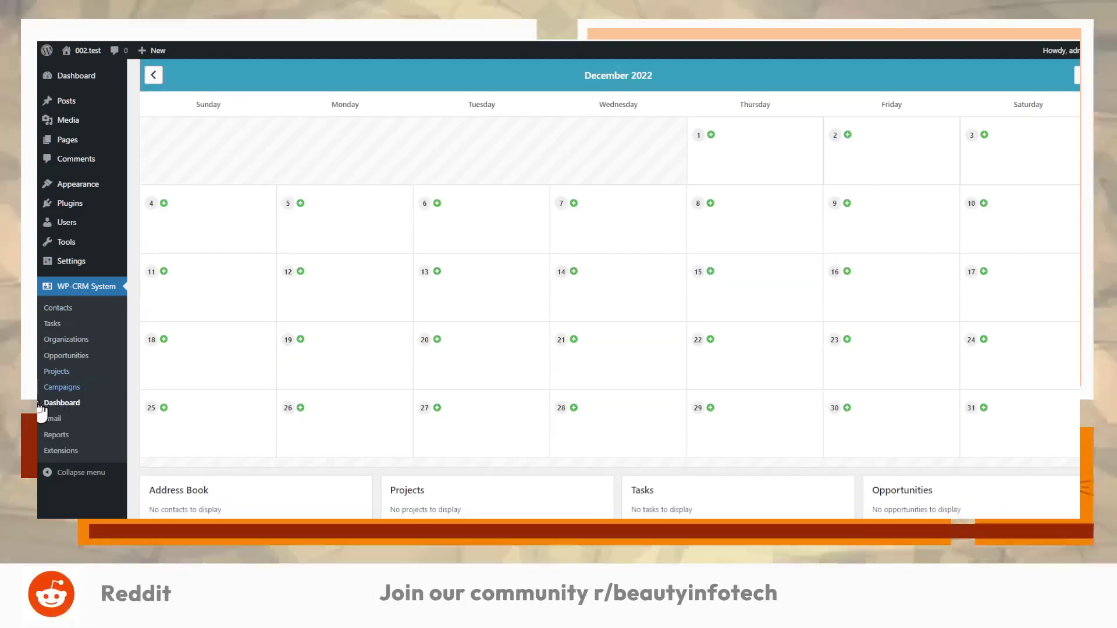
left_click(84, 420)
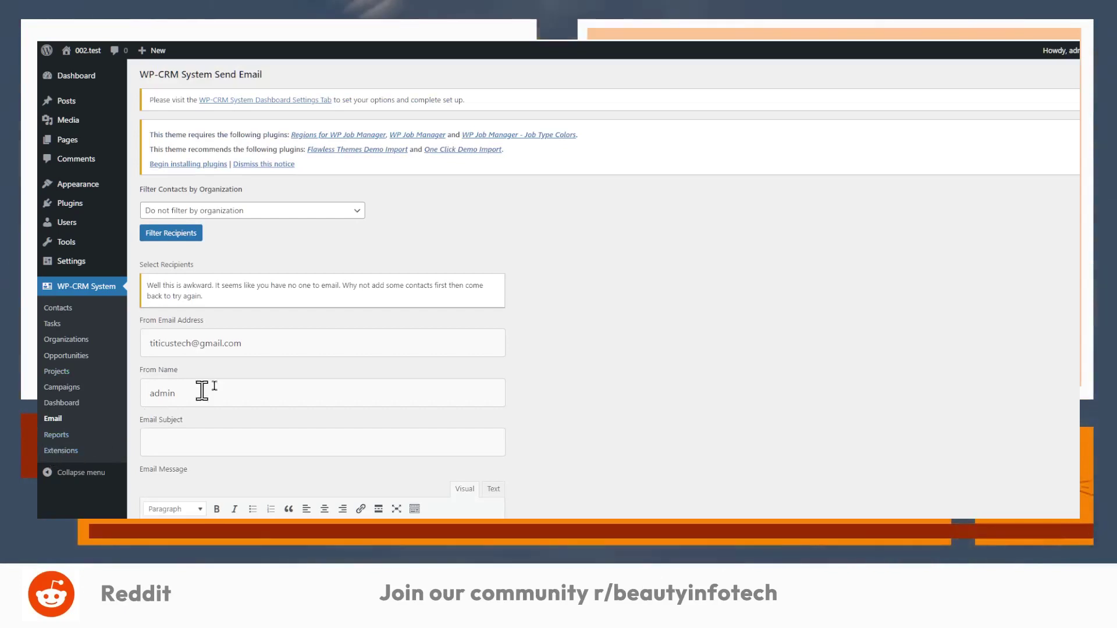
scroll(531, 392, "down", 5)
scroll(527, 384, "down", 1)
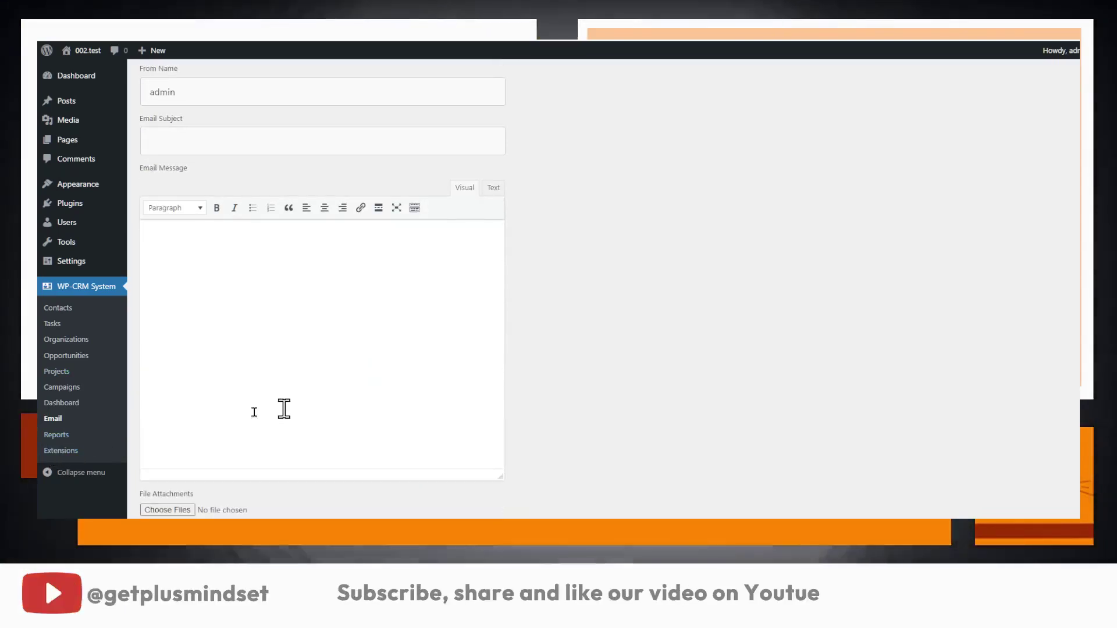
- Examine the WP-CRM System reports for the overview, project, task, opportunity, organization, contact and campaign categories
left_click(55, 435)
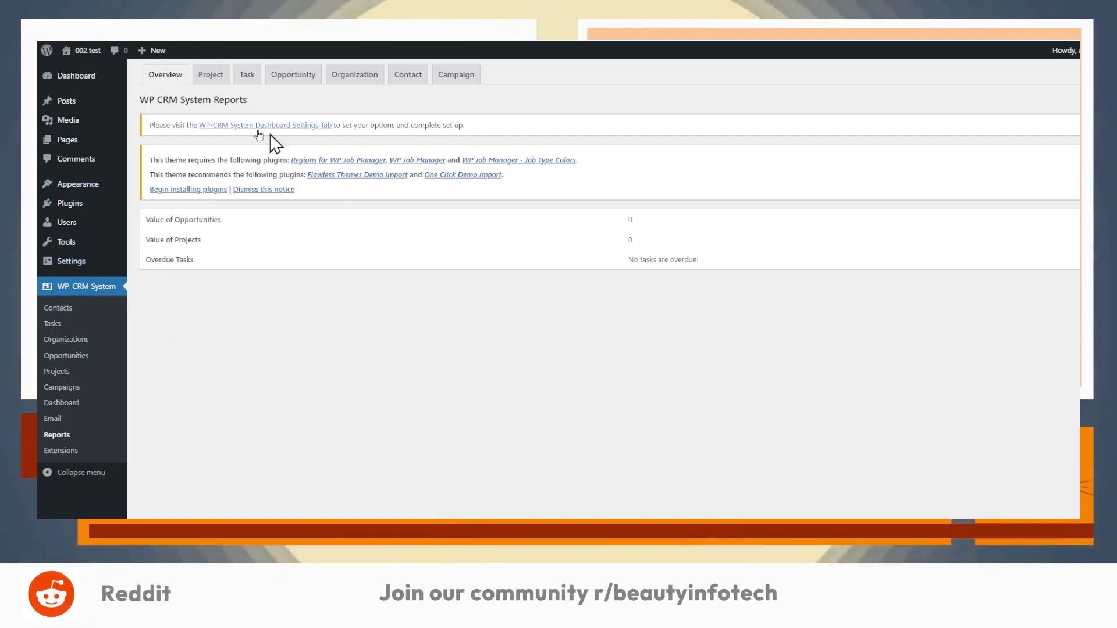
left_click(203, 74)
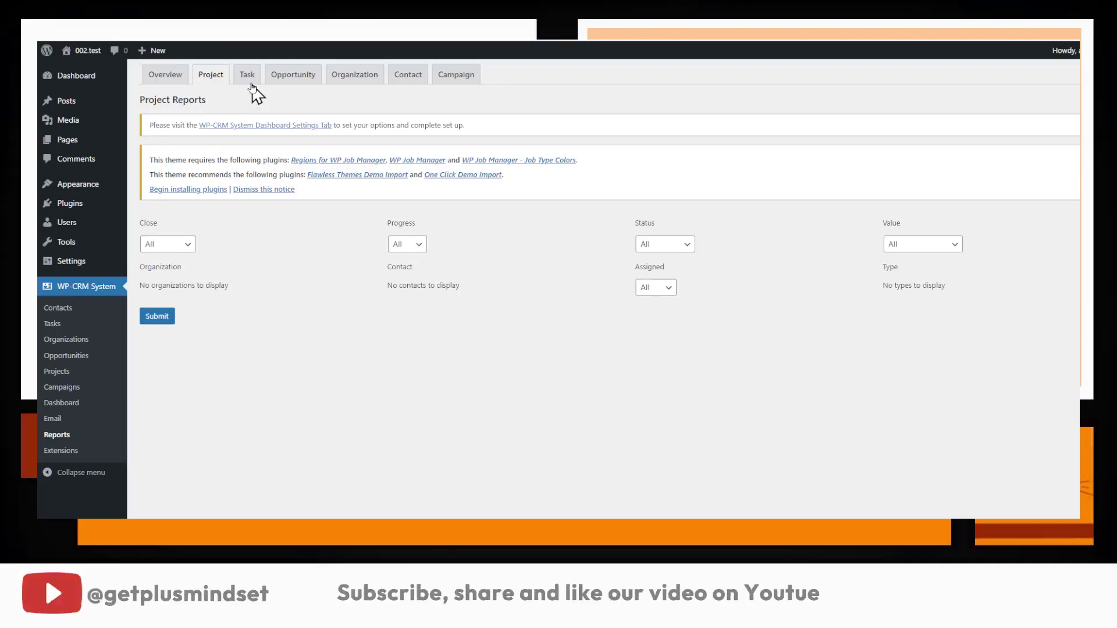
left_click(259, 81)
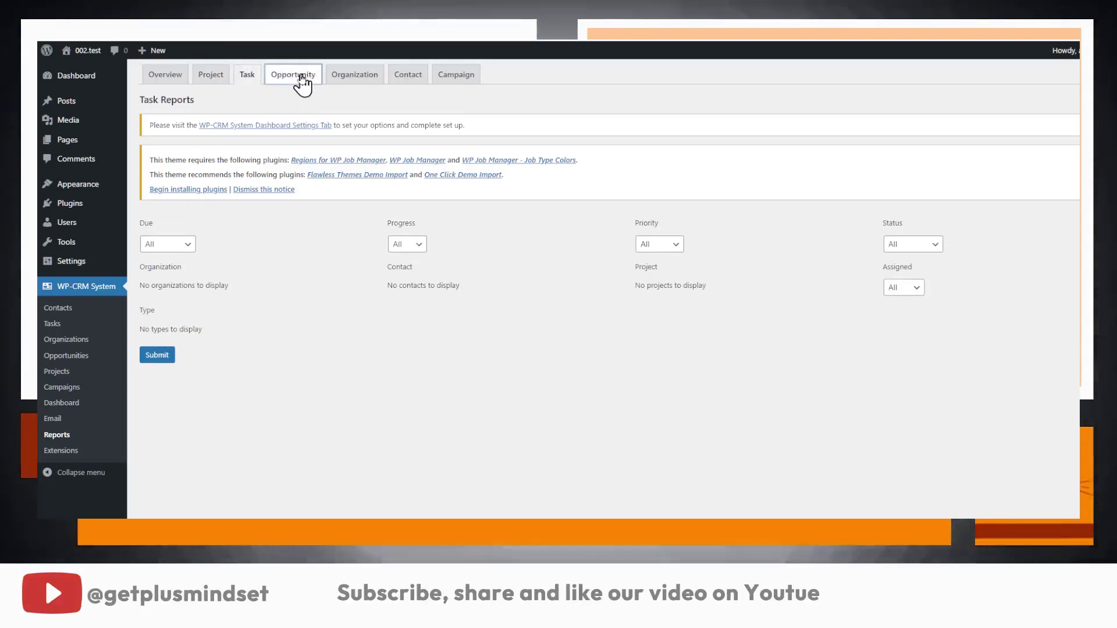
left_click(302, 79)
left_click(374, 81)
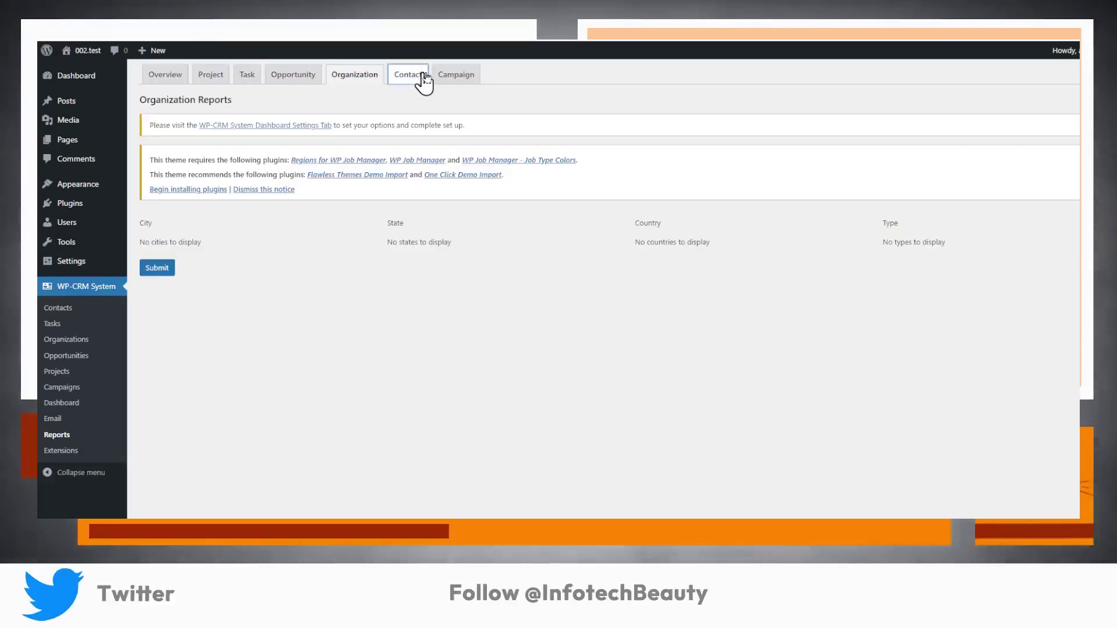
left_click(420, 76)
left_click(468, 78)
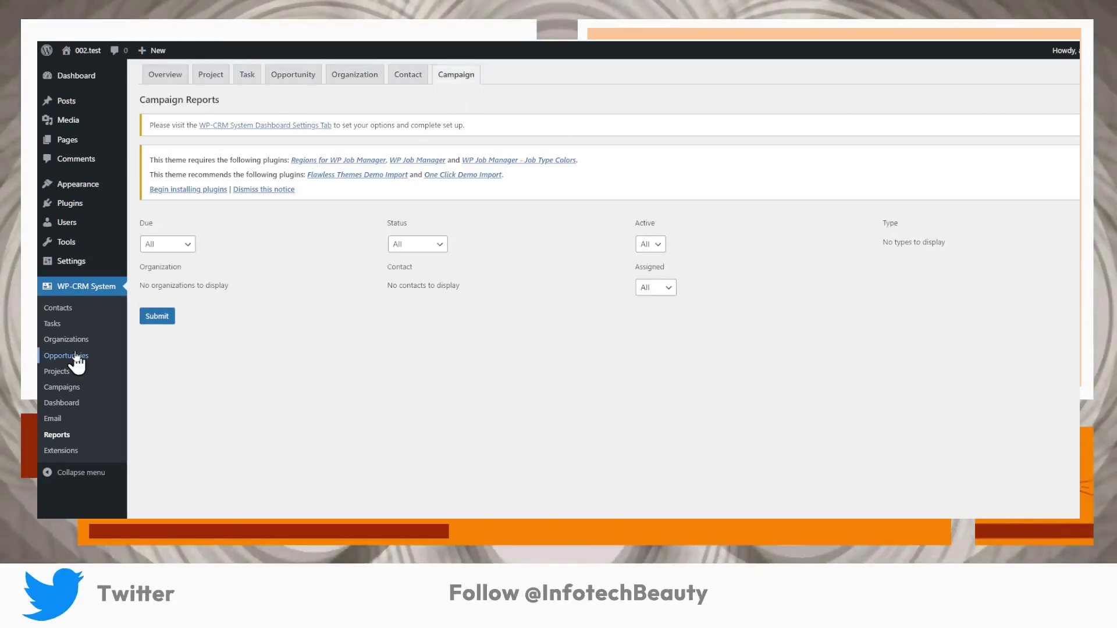